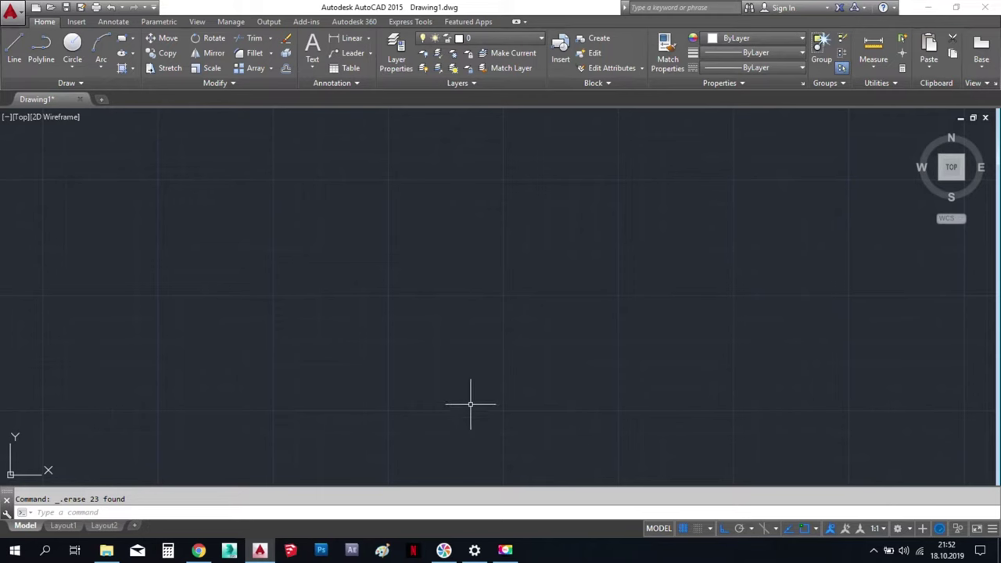
Pan the now-empty model space slightly
middle_drag(391, 396, 326, 390)
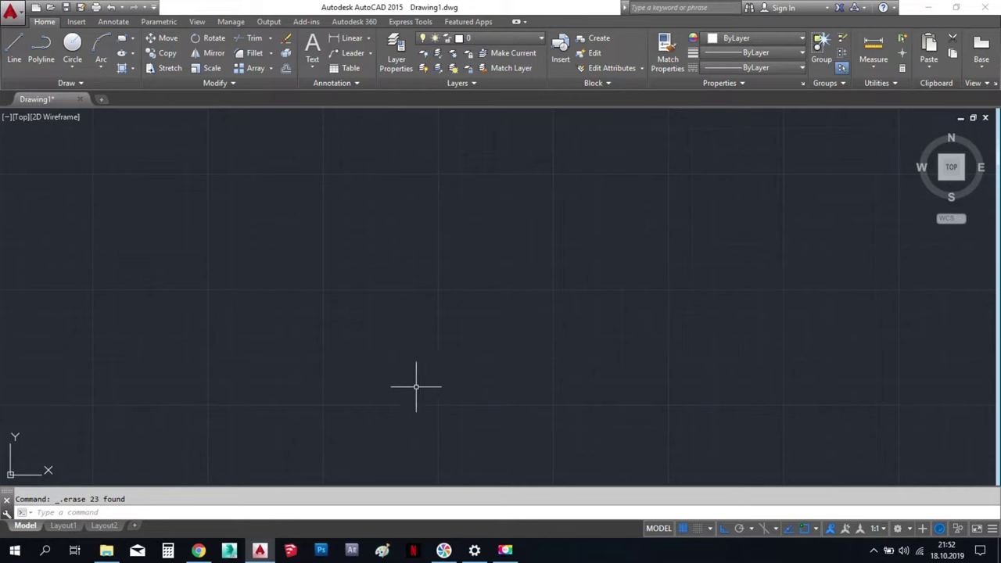
Draw four orthogonal lines forming a closed, wider-than-tall rectangle, then centre and zoom in
key(l)
key(Return)
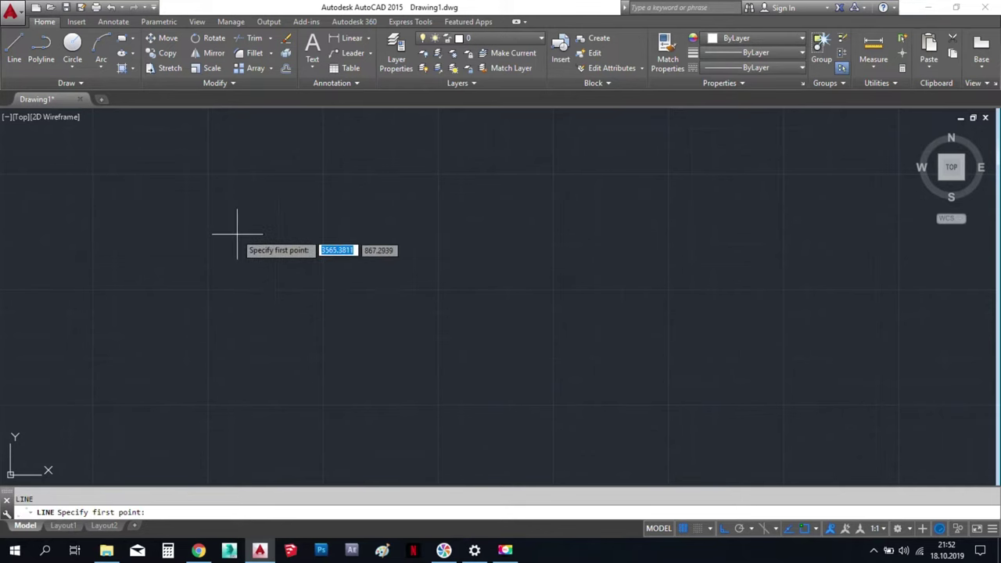
click(233, 228)
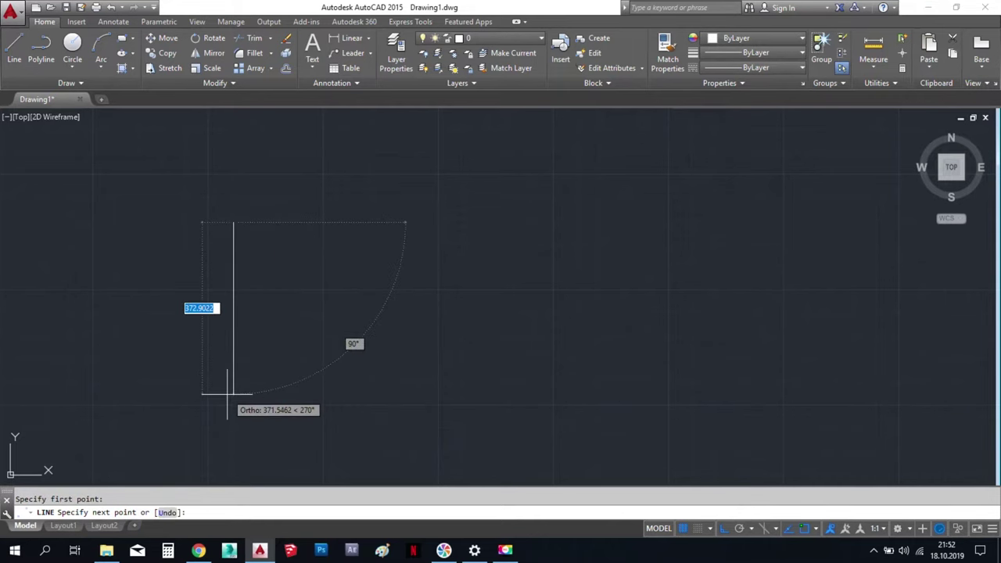
click(229, 370)
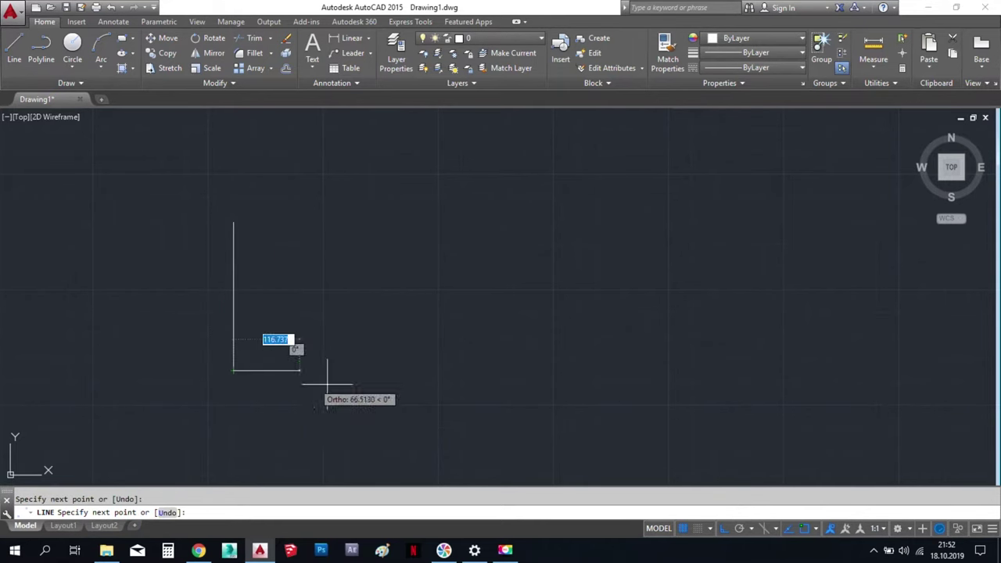
click(506, 368)
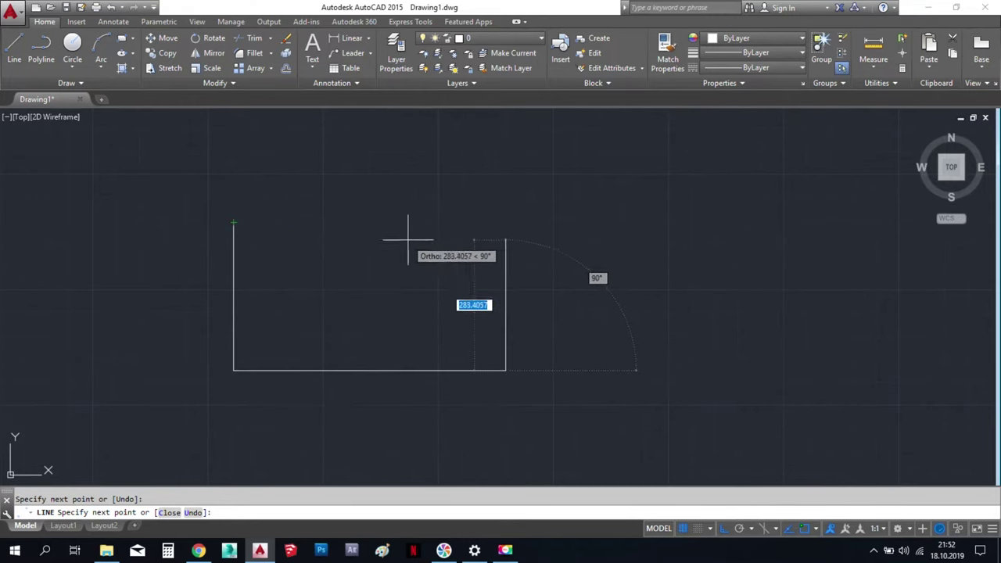
click(506, 223)
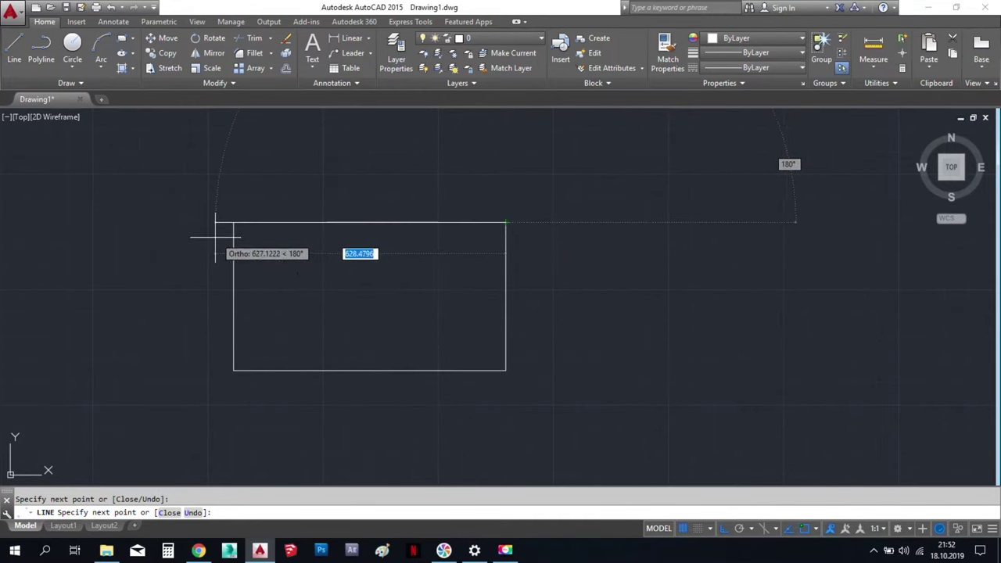
click(234, 223)
key(Return)
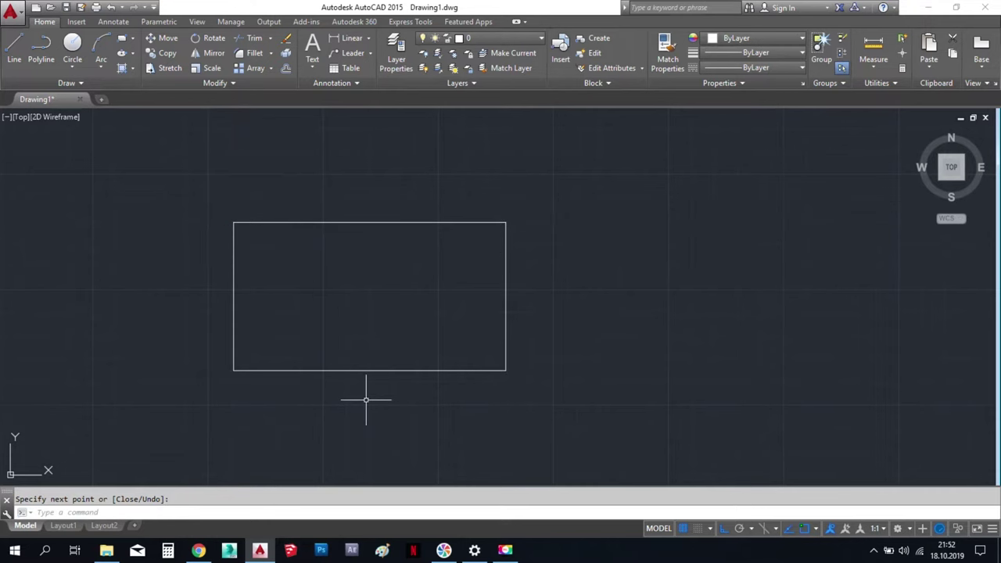
middle_drag(344, 360, 425, 346)
scroll(422, 353, up, 3)
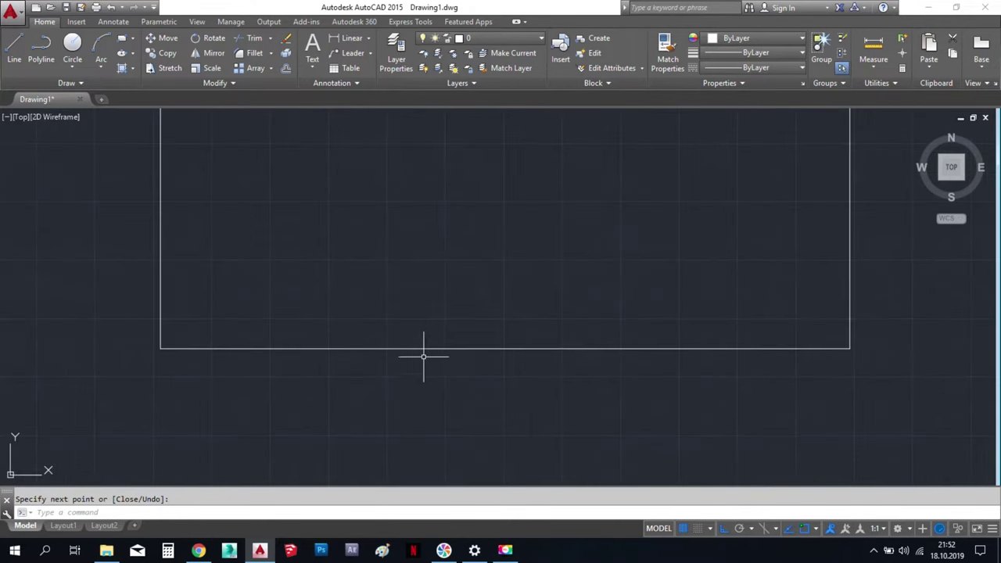
Draw the door sides from the bottom edge: 205 up, 90 across, back down
key(Return)
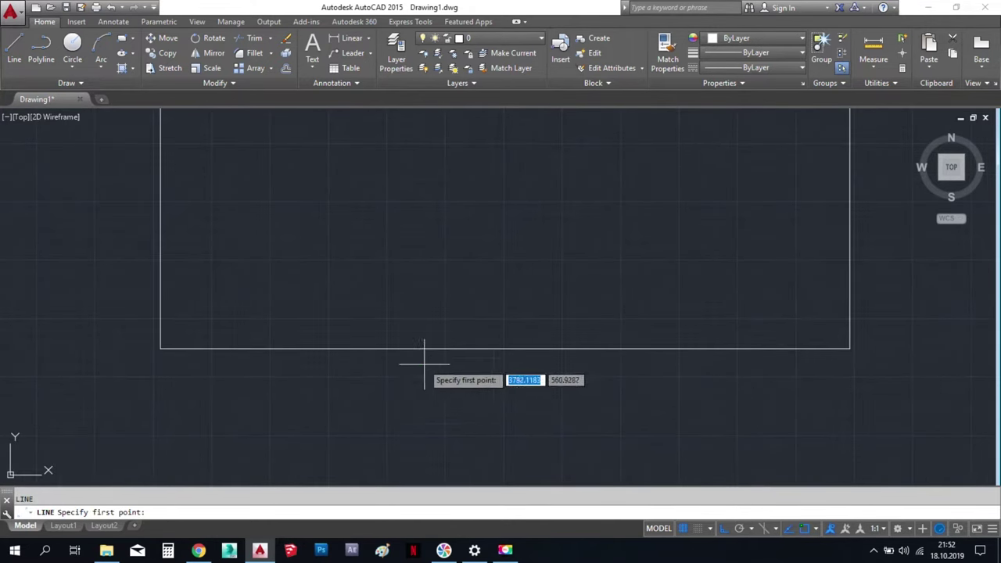
click(413, 348)
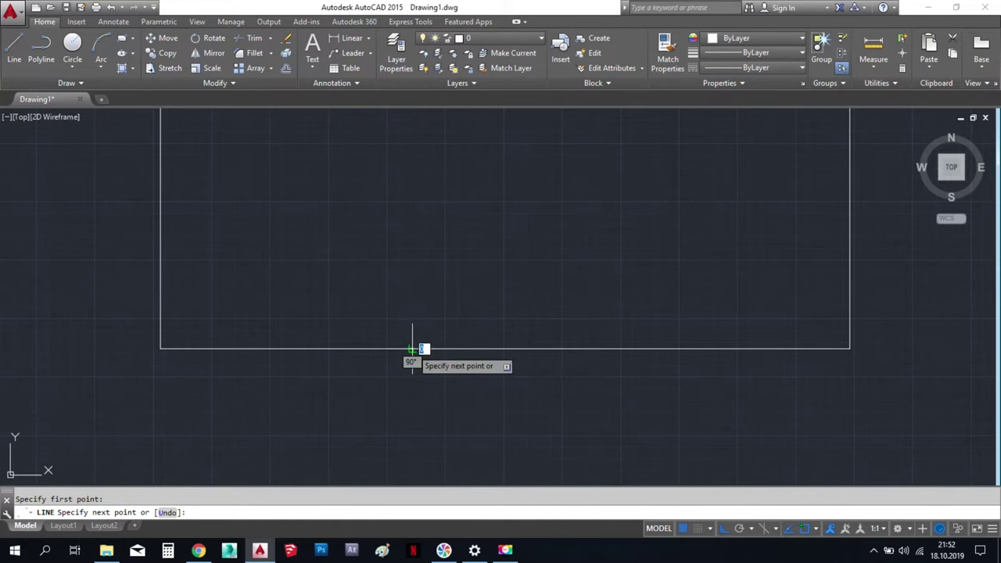
middle_drag(400, 254, 394, 343)
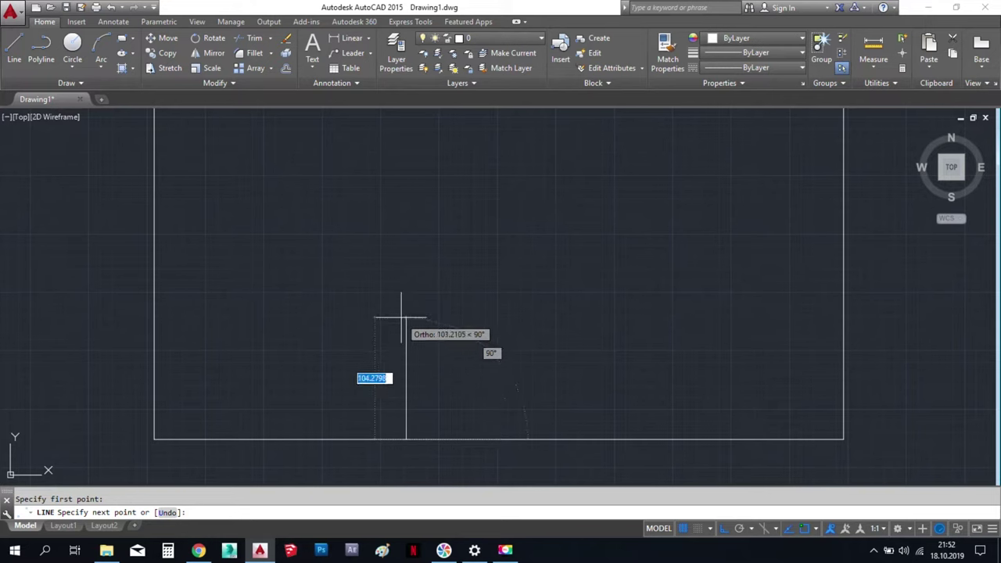
text(205)
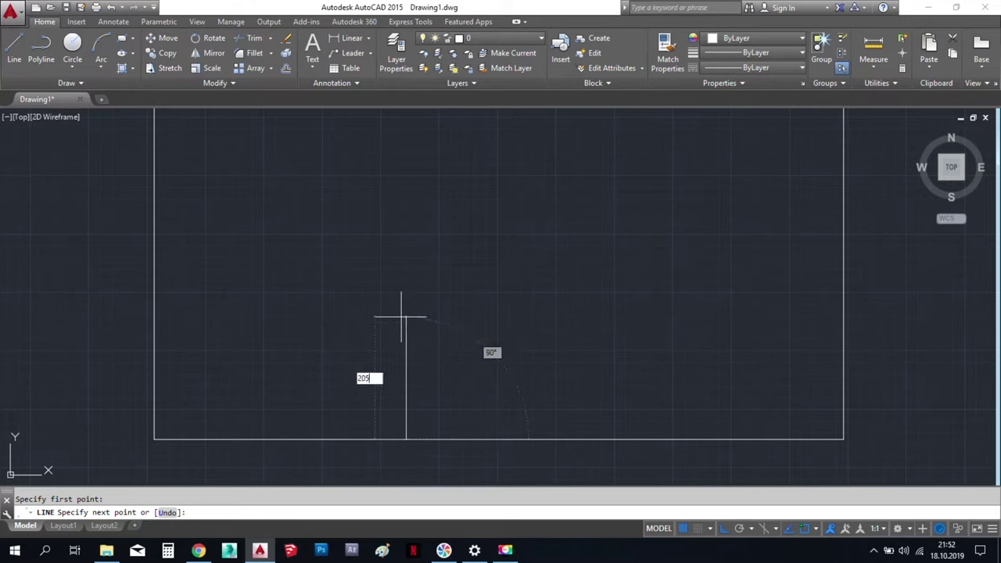
key(Return)
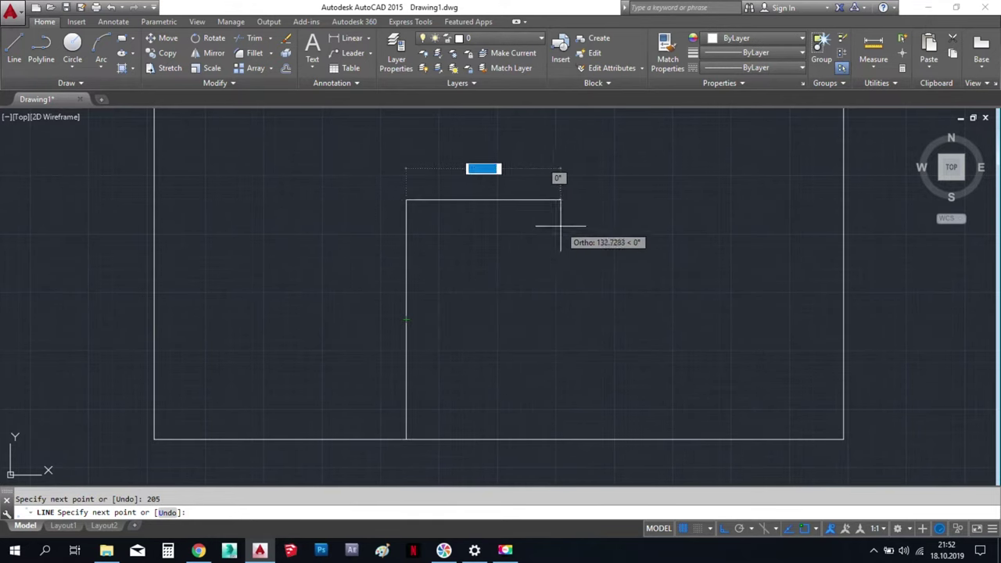
text(90)
key(Return)
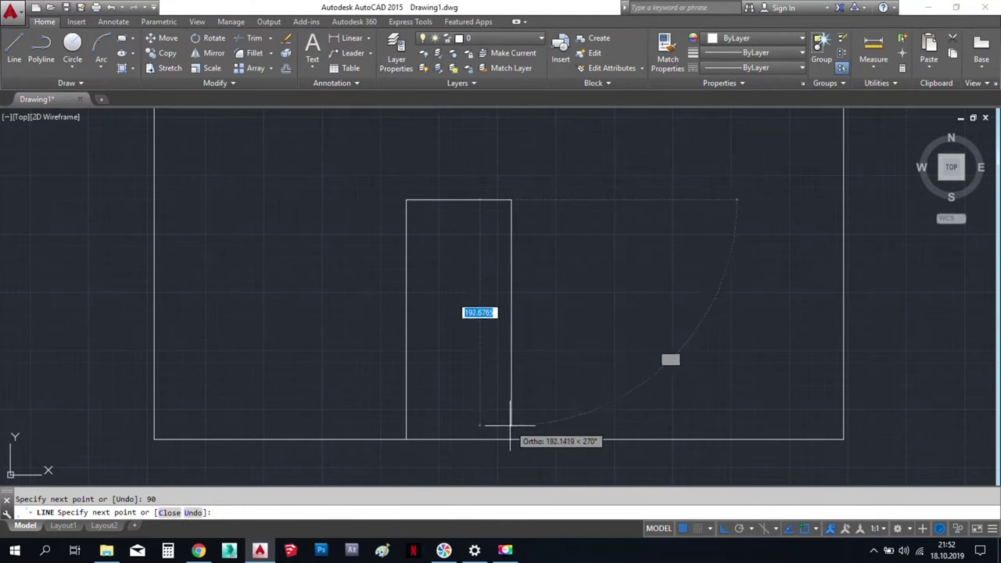
click(511, 440)
key(Return)
middle_drag(364, 352, 364, 367)
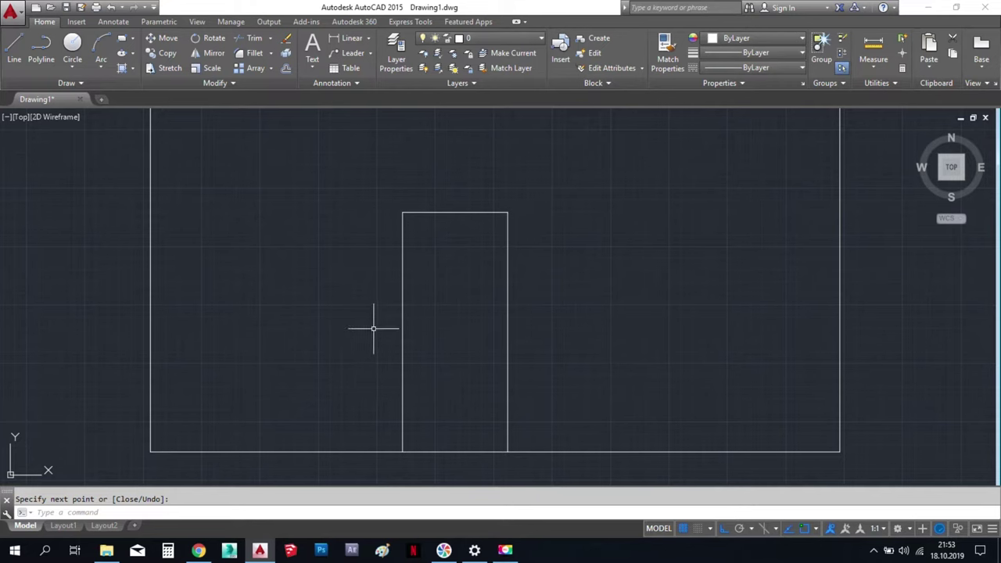
scroll(399, 310, up, 1)
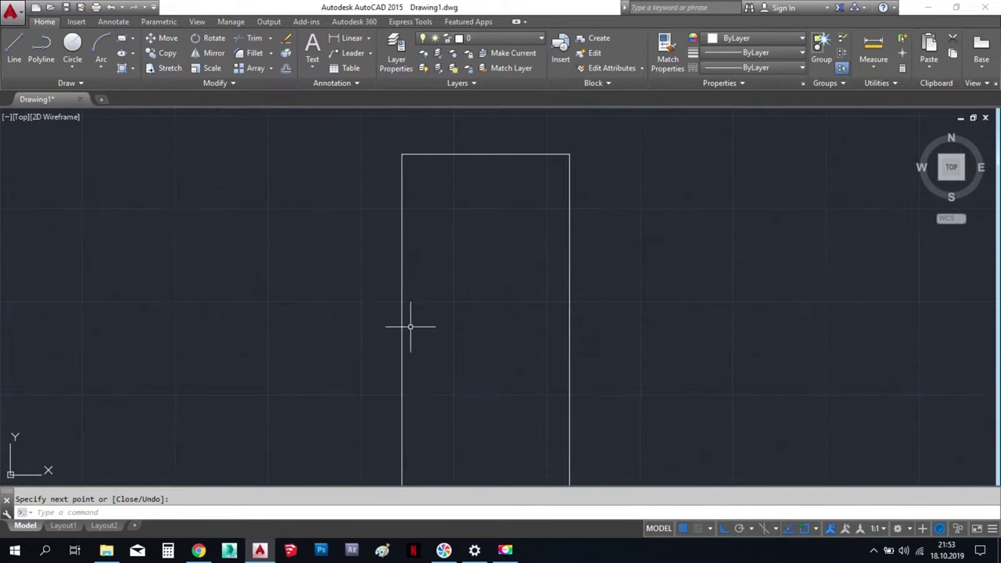
scroll(409, 328, down, 2)
Offset the door's left, top and right lines 5 units outward
middle_drag(425, 335, 440, 292)
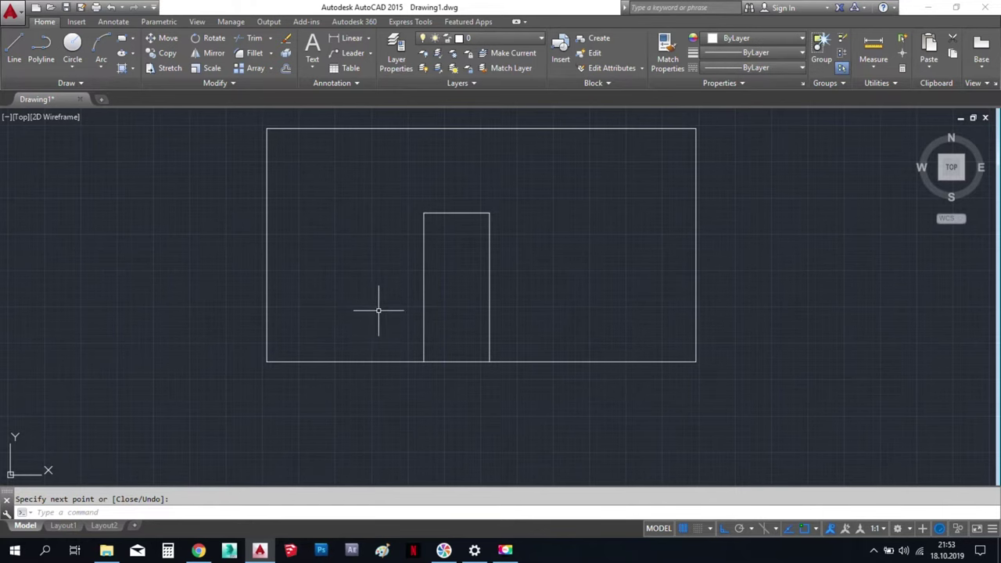
scroll(420, 333, up, 2)
middle_drag(420, 329, 454, 364)
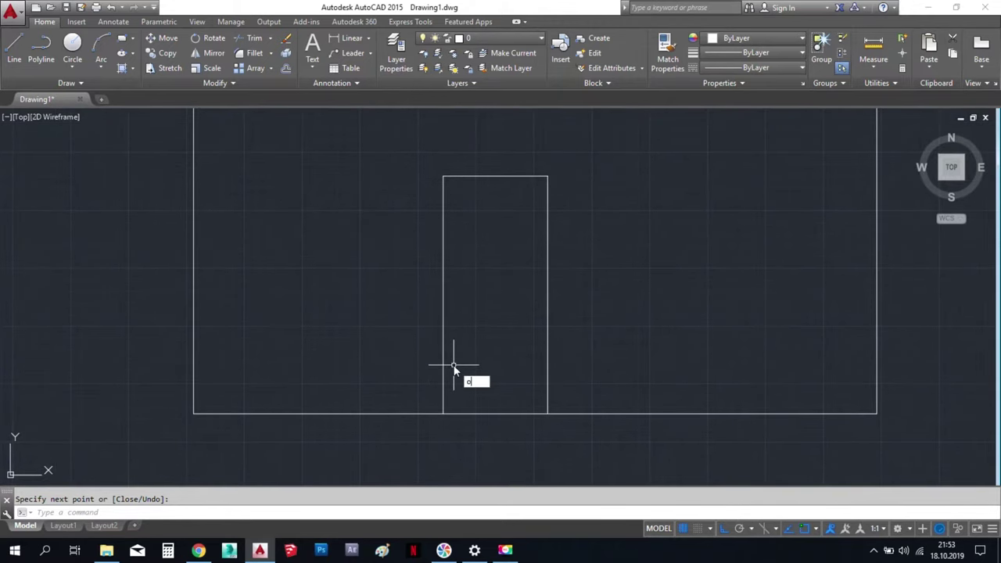
key(Return)
click(453, 365)
text(5)
key(Return)
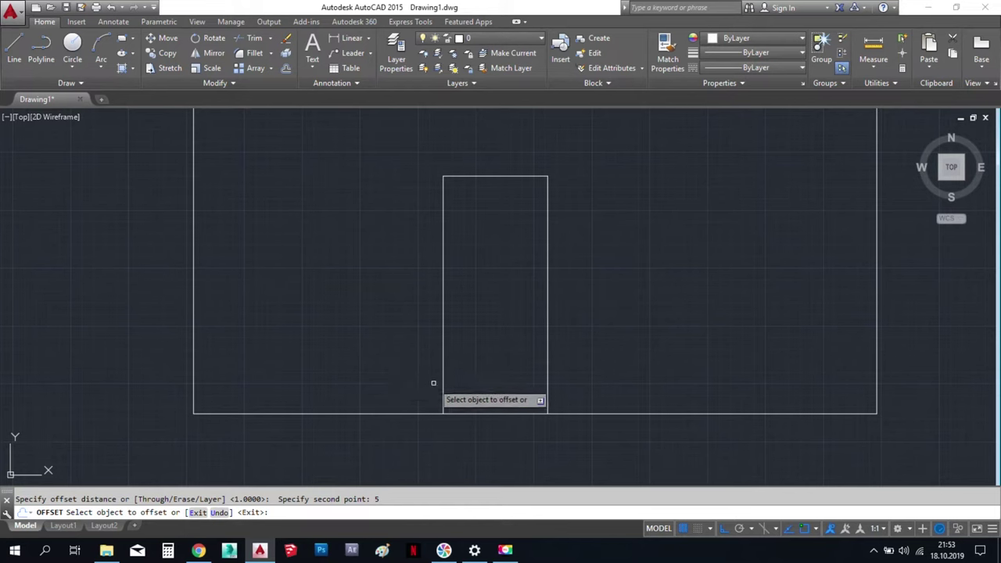
click(443, 383)
click(419, 382)
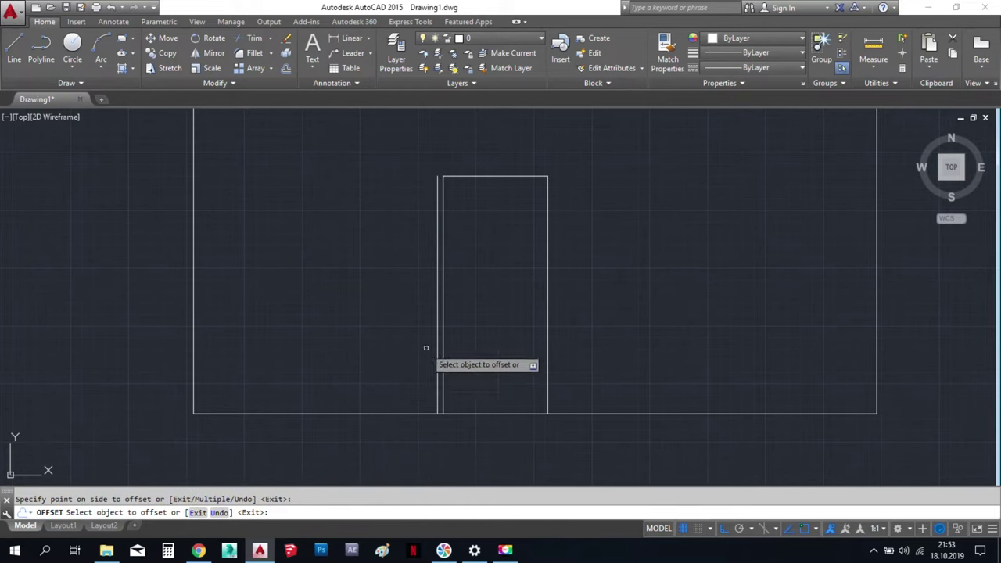
click(468, 177)
click(470, 171)
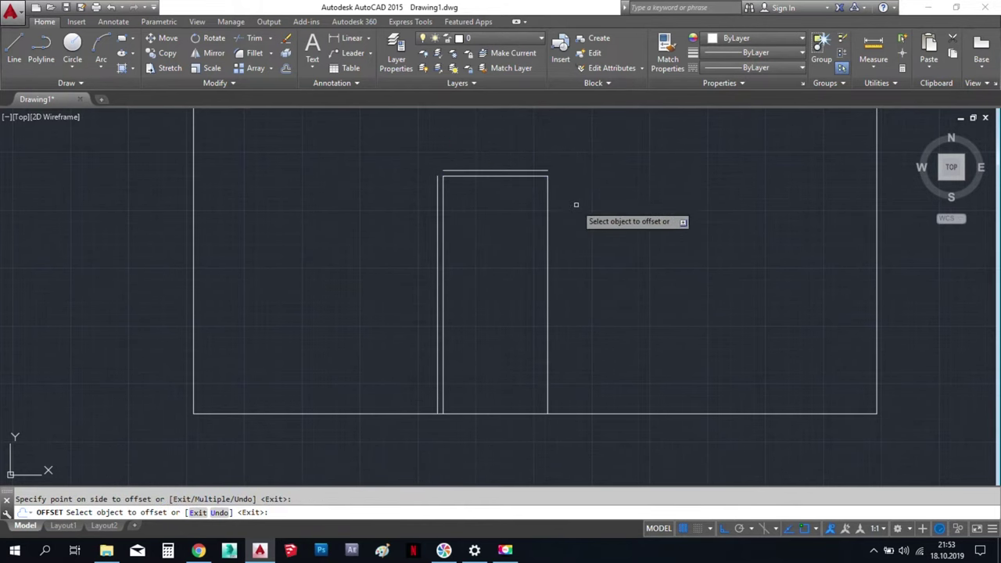
click(549, 253)
click(571, 260)
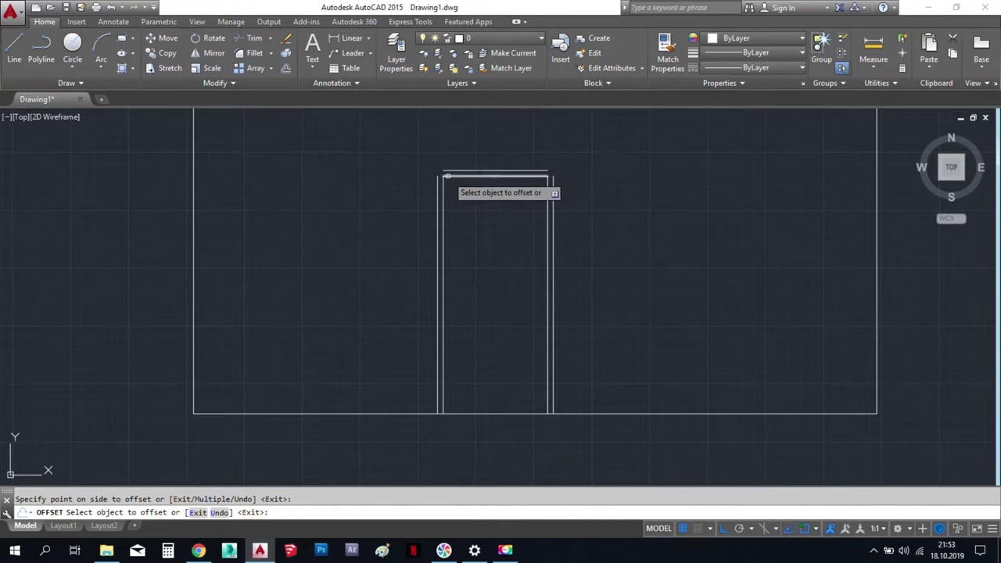
key(Return)
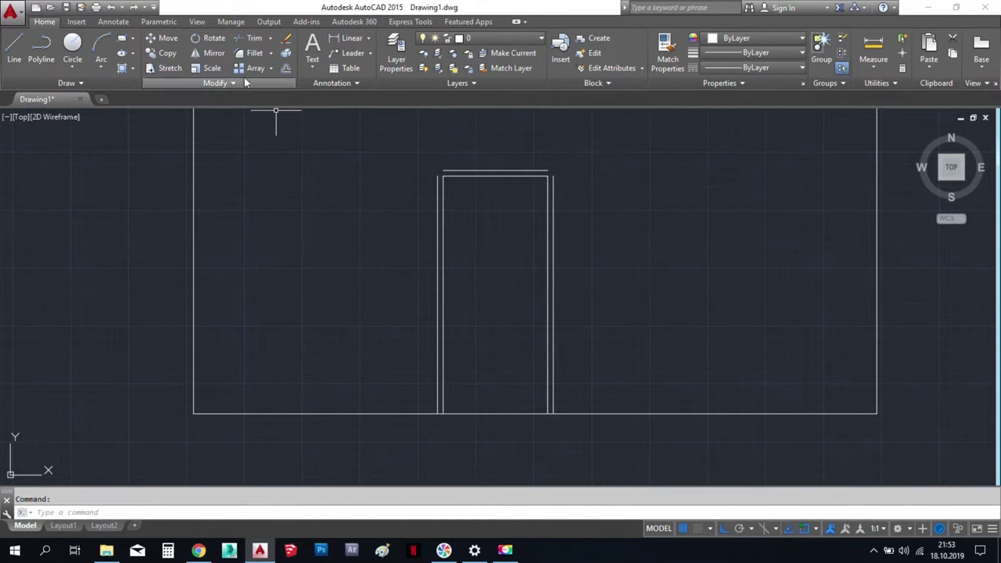
Fillet both outer side lines to the outer top line to close the frame corners
click(249, 53)
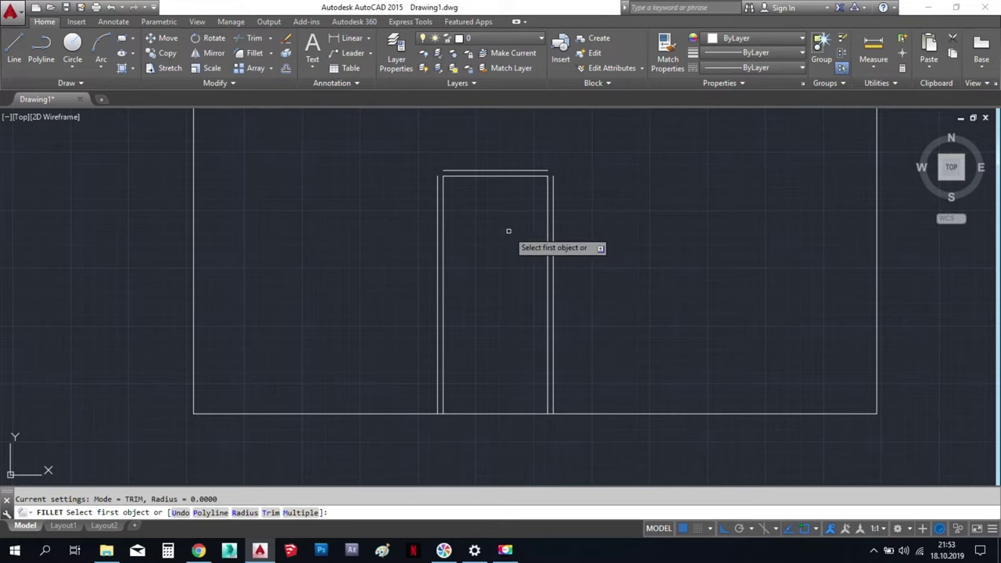
click(451, 170)
click(437, 187)
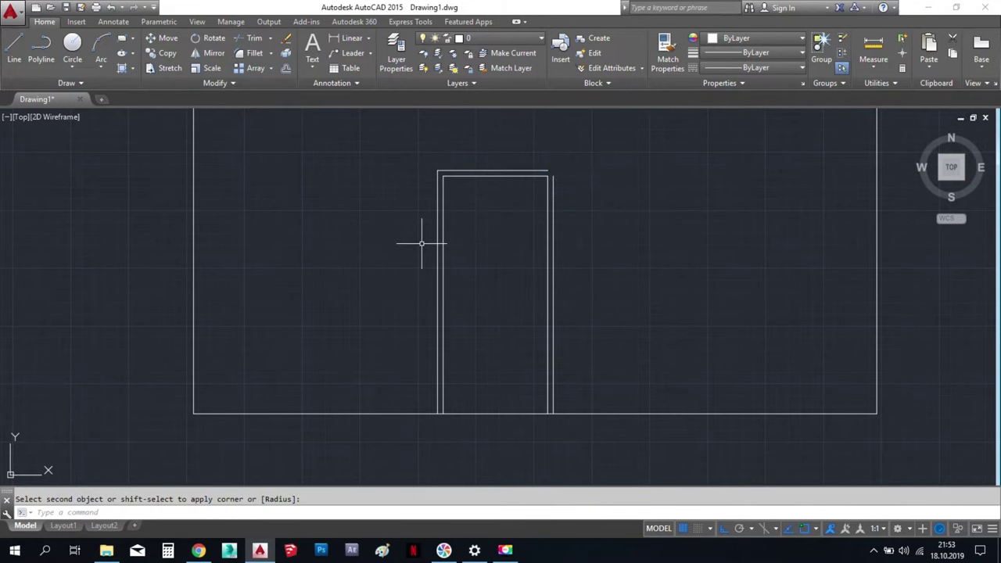
key(Return)
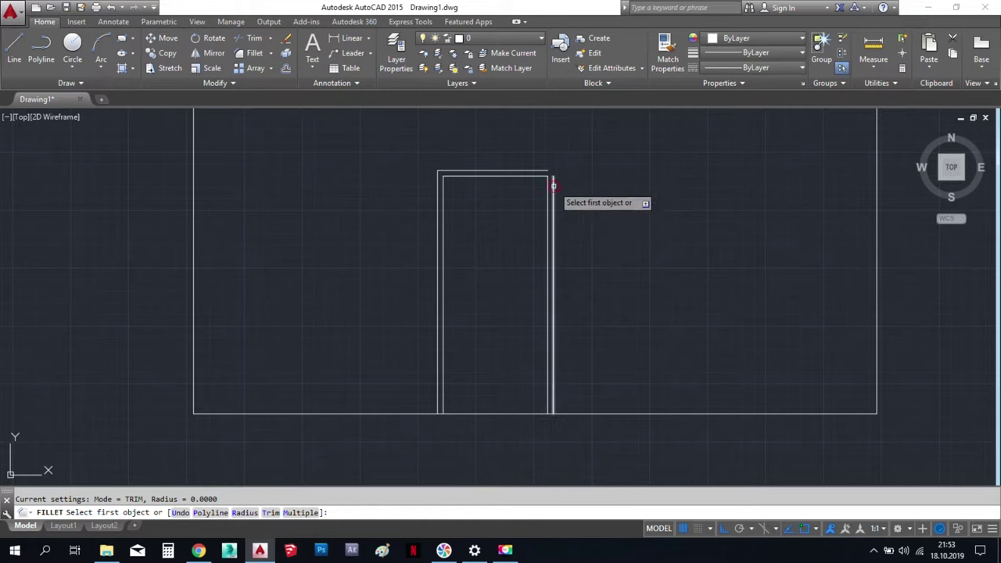
click(553, 184)
click(543, 170)
middle_drag(603, 348, 617, 360)
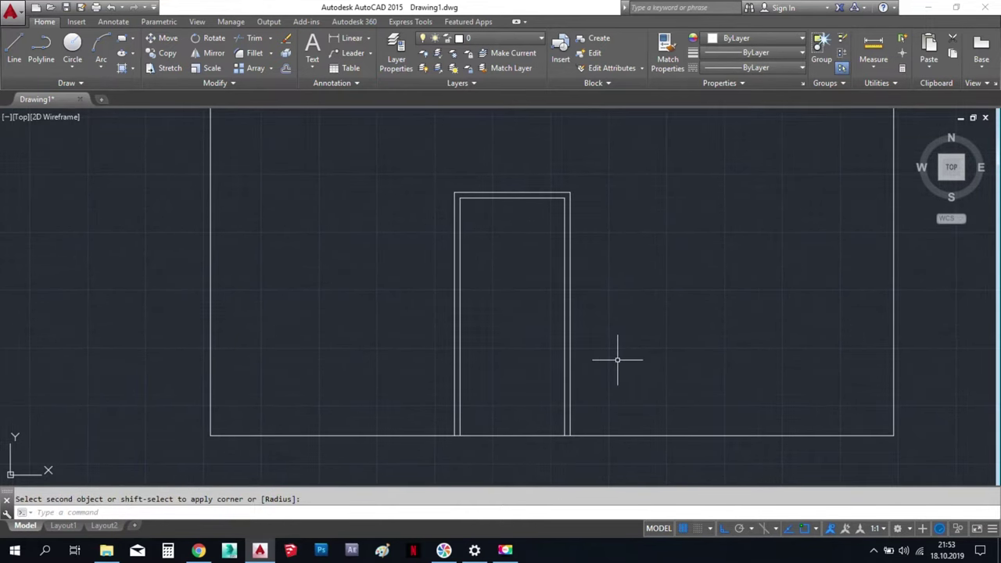
key(Escape)
Draw the closed horizontal lever outline of the door handle with lines
scroll(549, 316, up, 2)
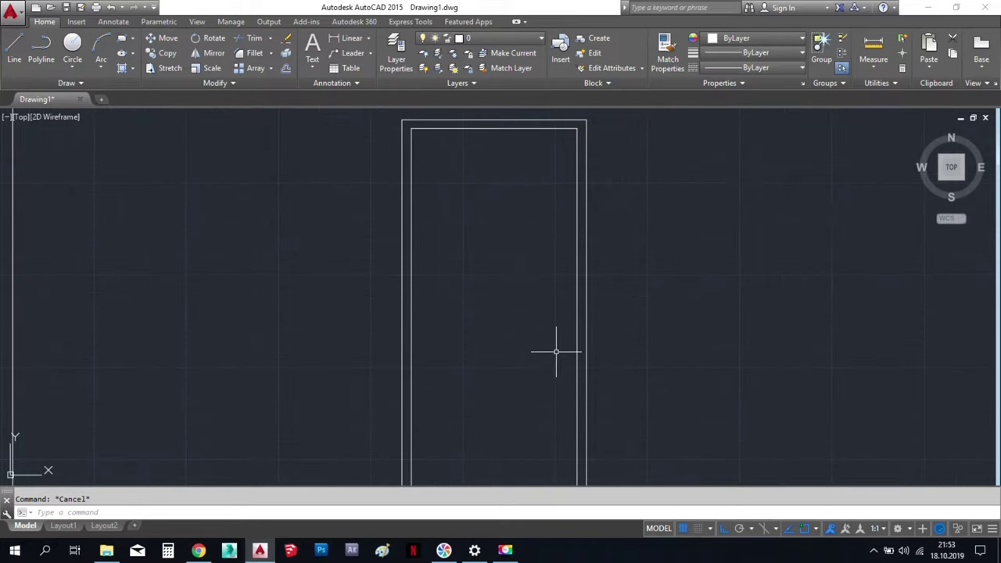
text(l)
key(Return)
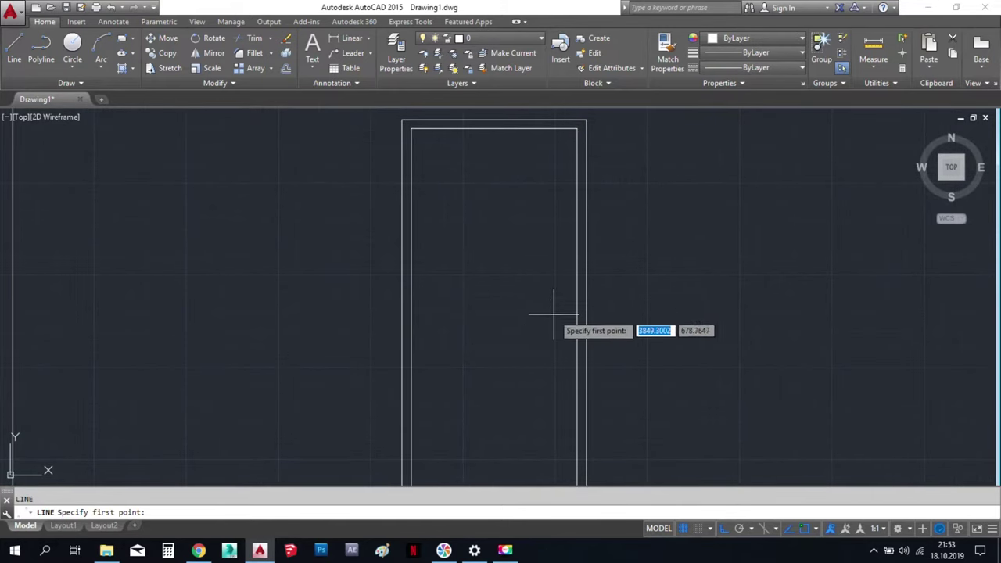
click(549, 335)
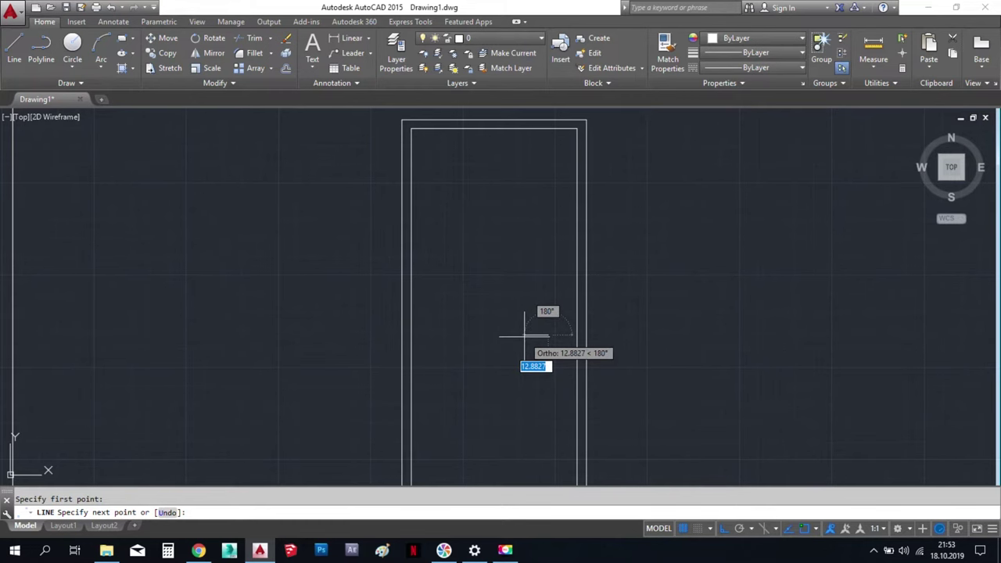
click(525, 335)
scroll(528, 342, up, 5)
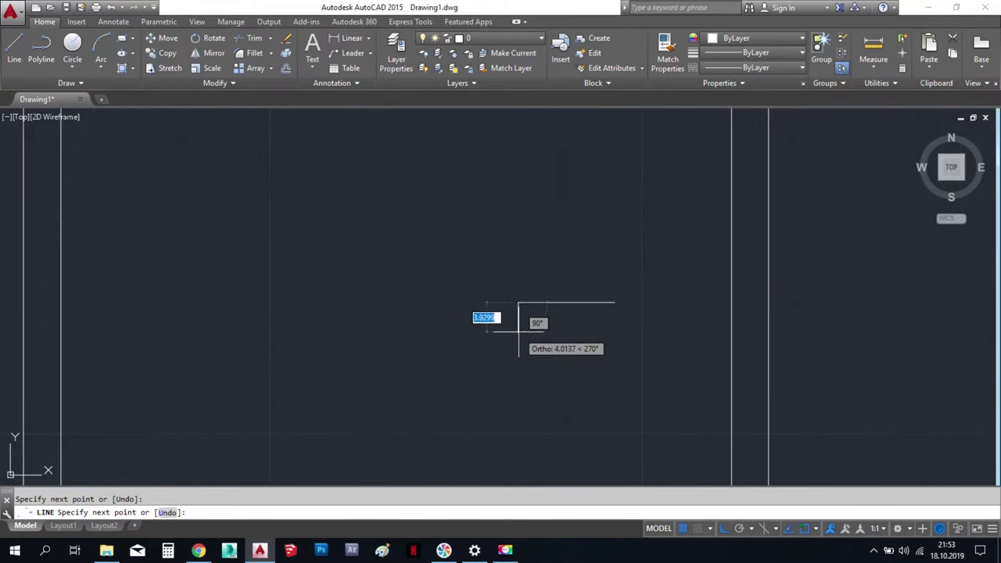
click(519, 325)
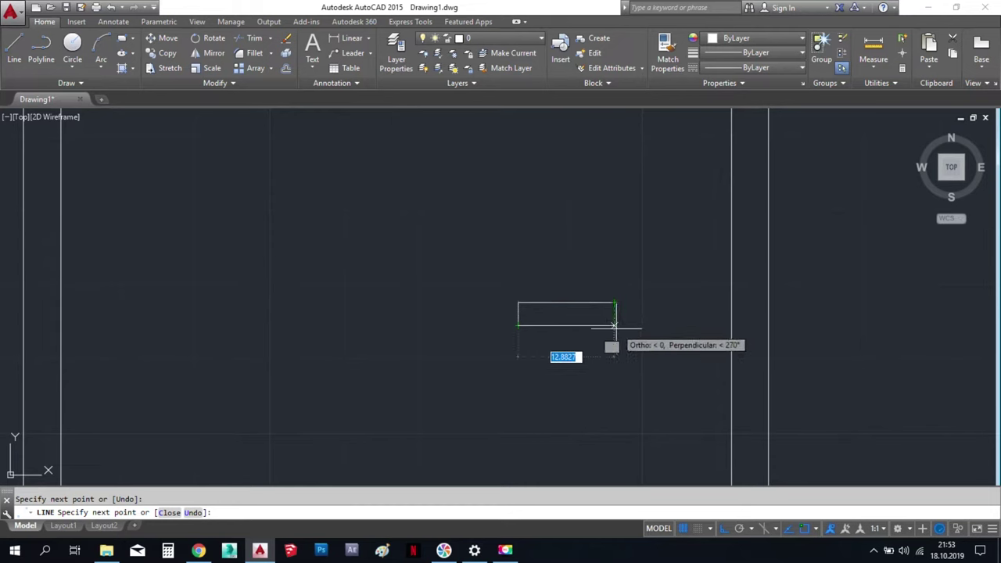
click(615, 303)
key(Escape)
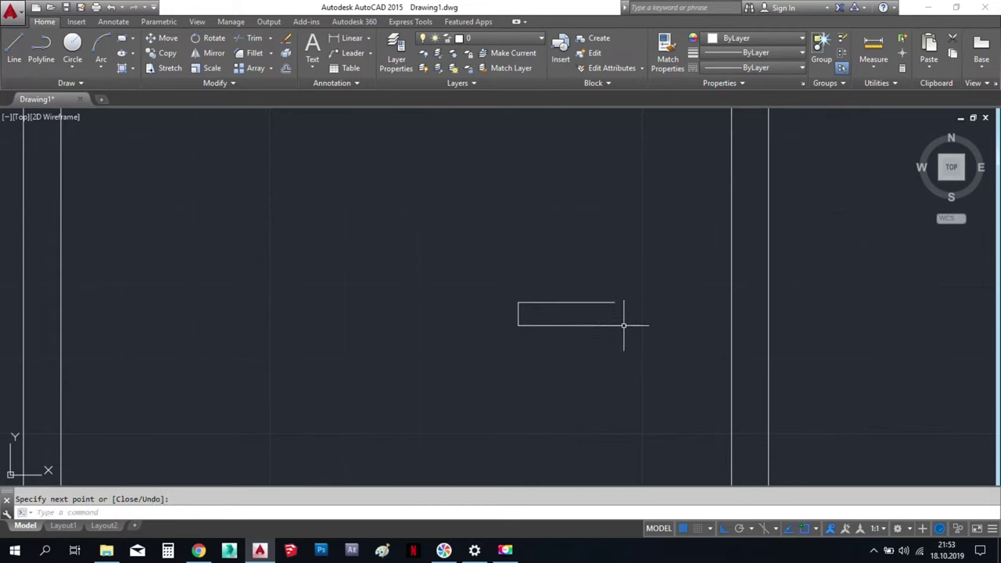
text(l)
key(Return)
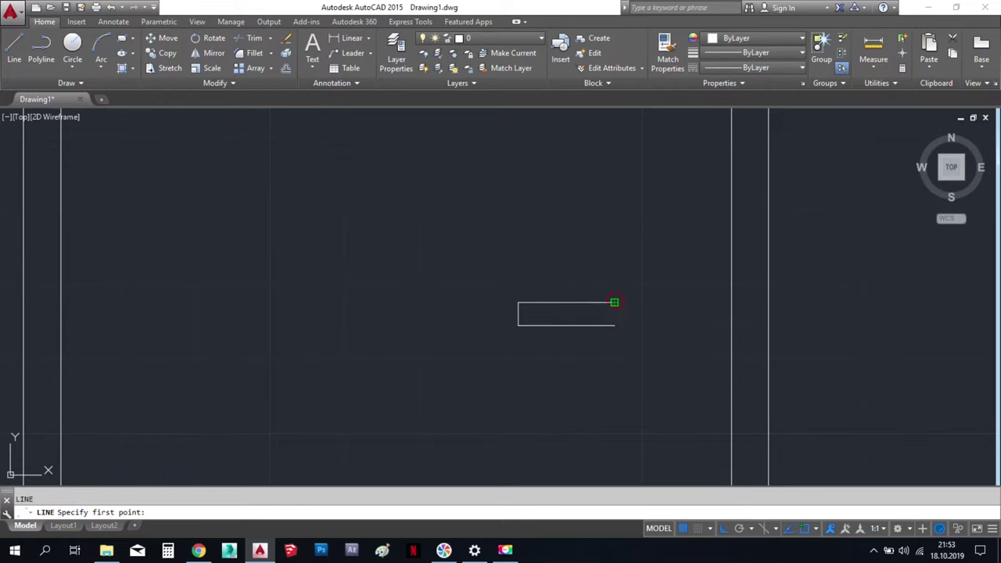
click(615, 325)
click(614, 303)
key(Escape)
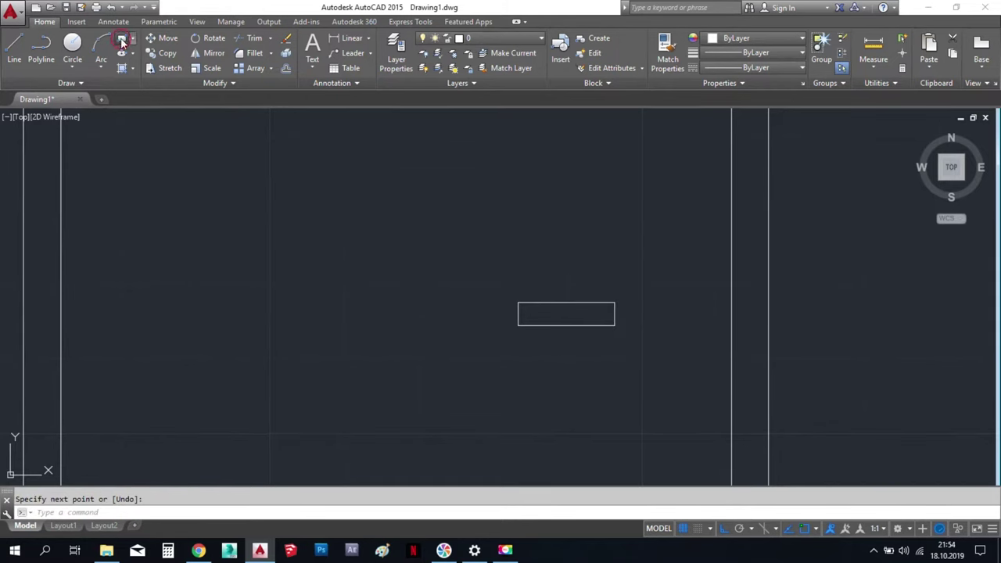
Draw the tall rectangular backplate under the lever
click(121, 41)
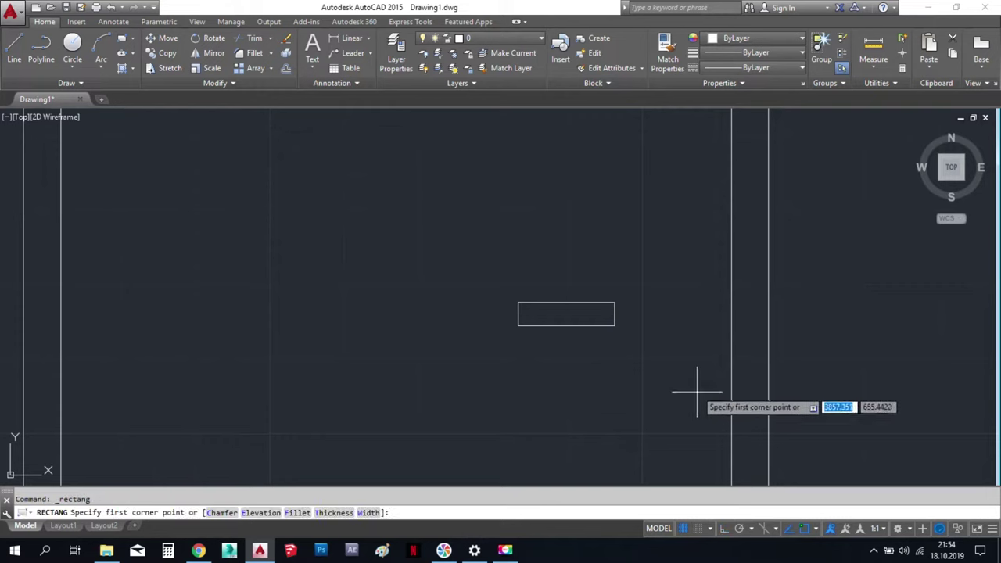
click(589, 259)
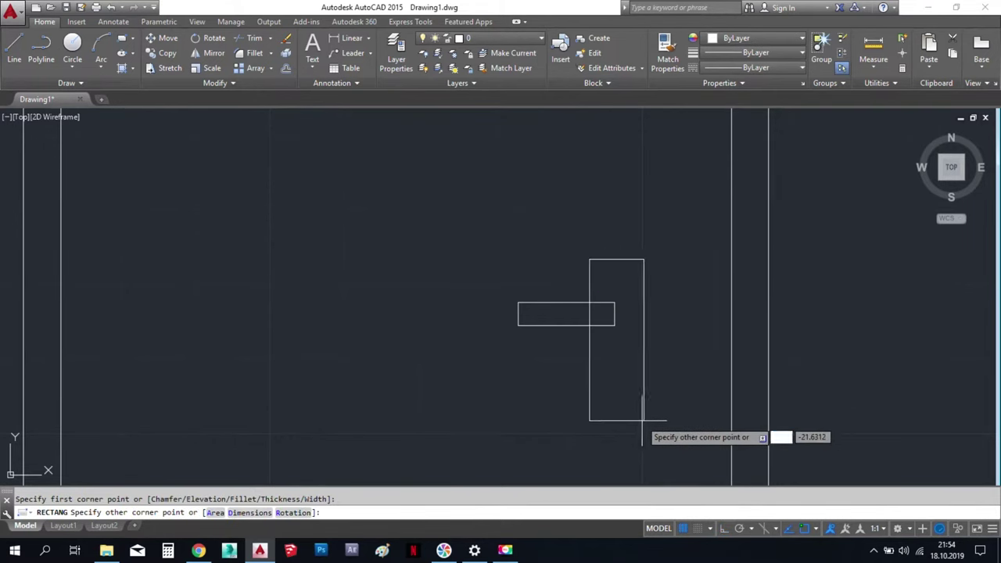
click(631, 417)
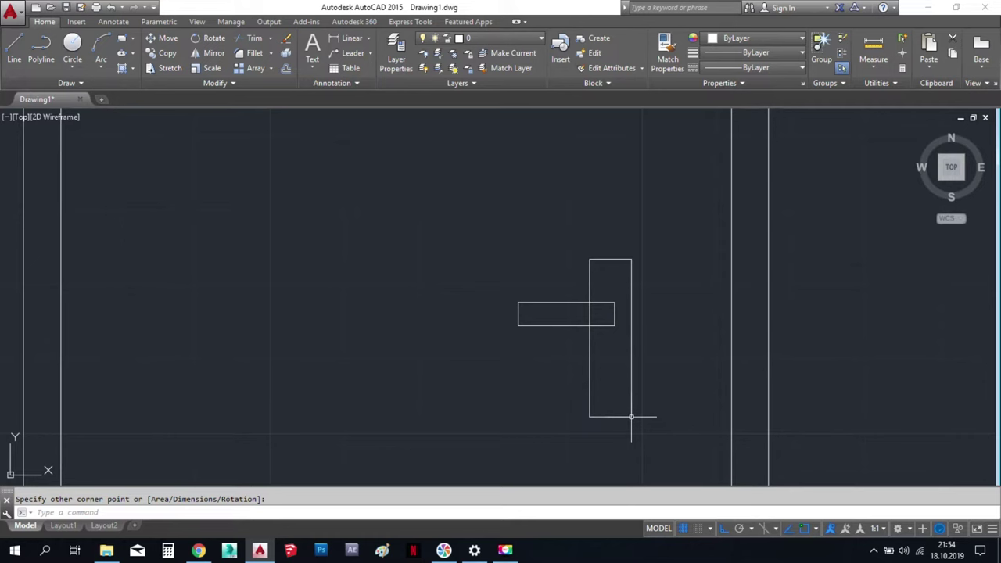
key(Escape)
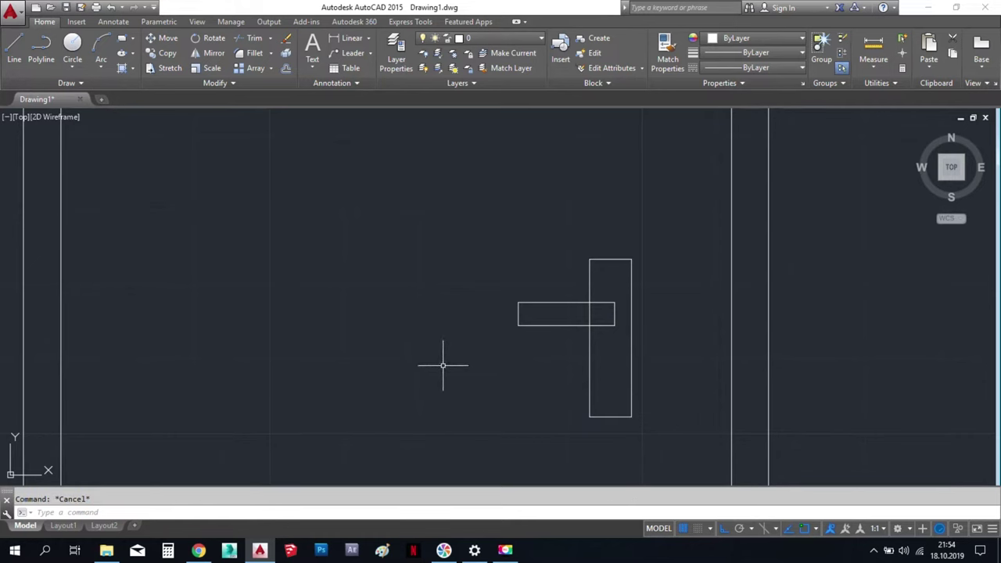
text(r)
key(Return)
key(Return)
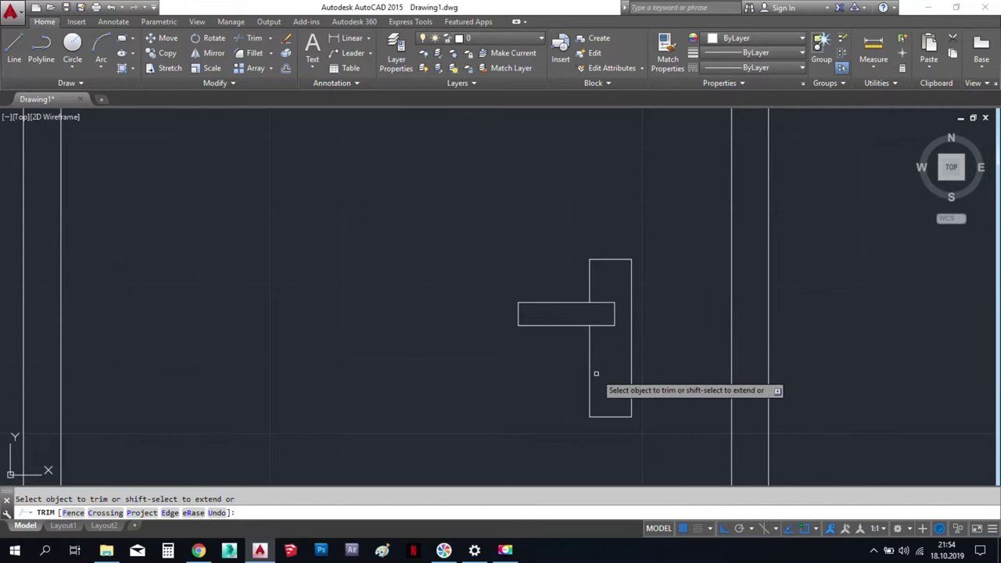
middle_drag(602, 391, 561, 355)
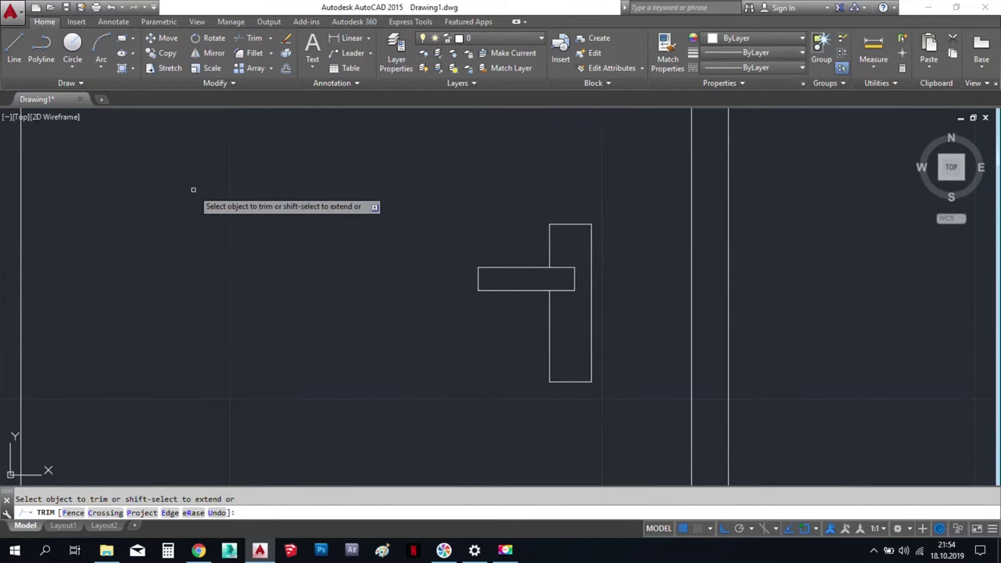
key(Escape)
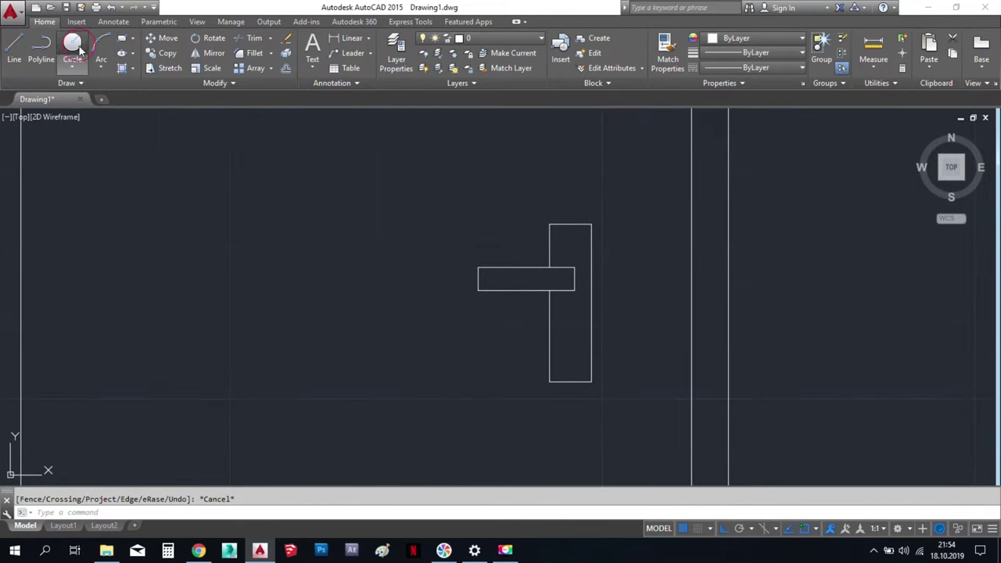
Add a small round keyhole circle in the backplate's lower part
click(72, 45)
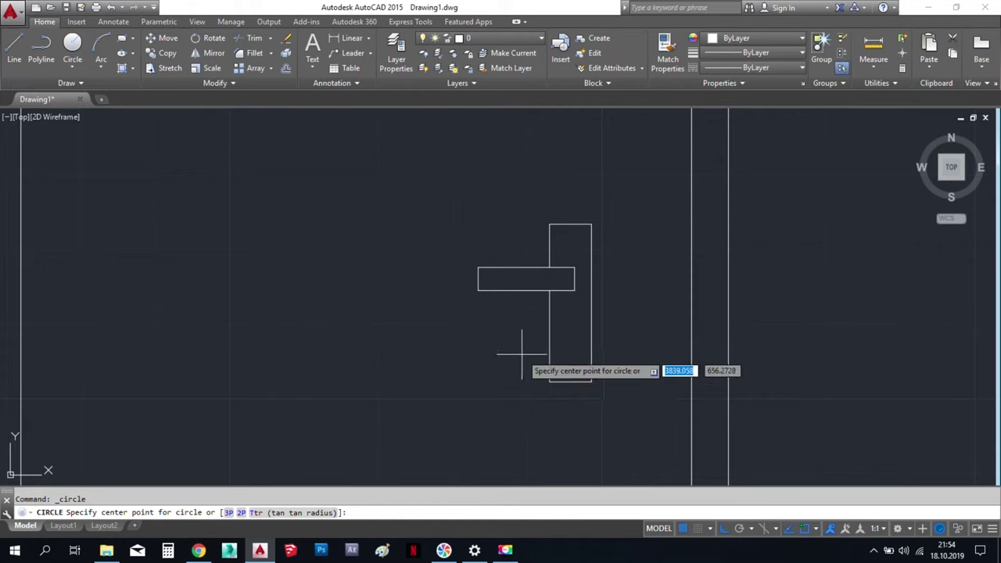
click(570, 357)
click(566, 363)
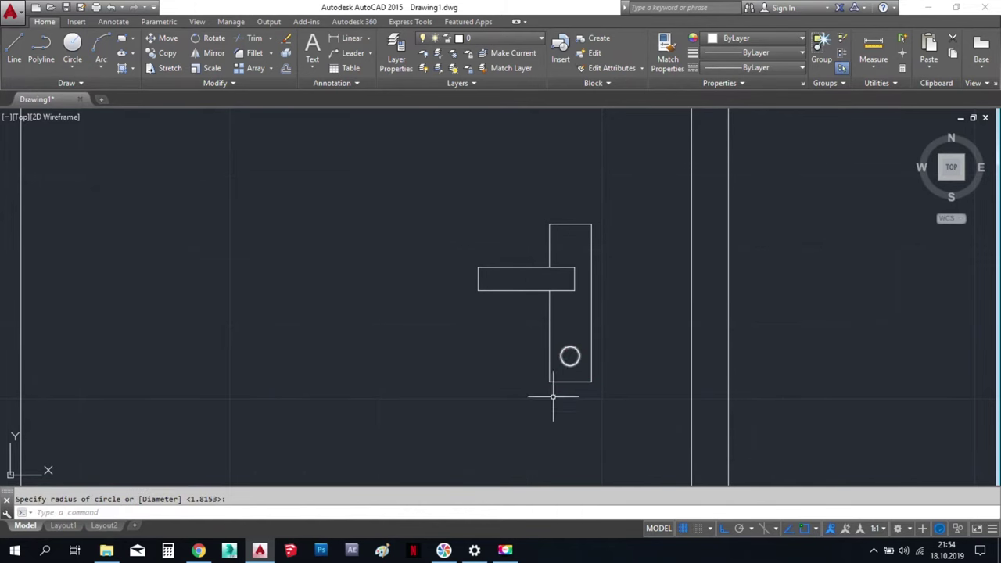
scroll(416, 381, down, 5)
Zoom out from the door elevation to the floor plan, then zoom into the interior wall junction
mouse_move(407, 415)
middle_down()
mouse_move(510, 378)
mouse_move(501, 385)
middle_up()
scroll(508, 374, down, 4)
scroll(493, 376, up, 4)
scroll(491, 389, down, 2)
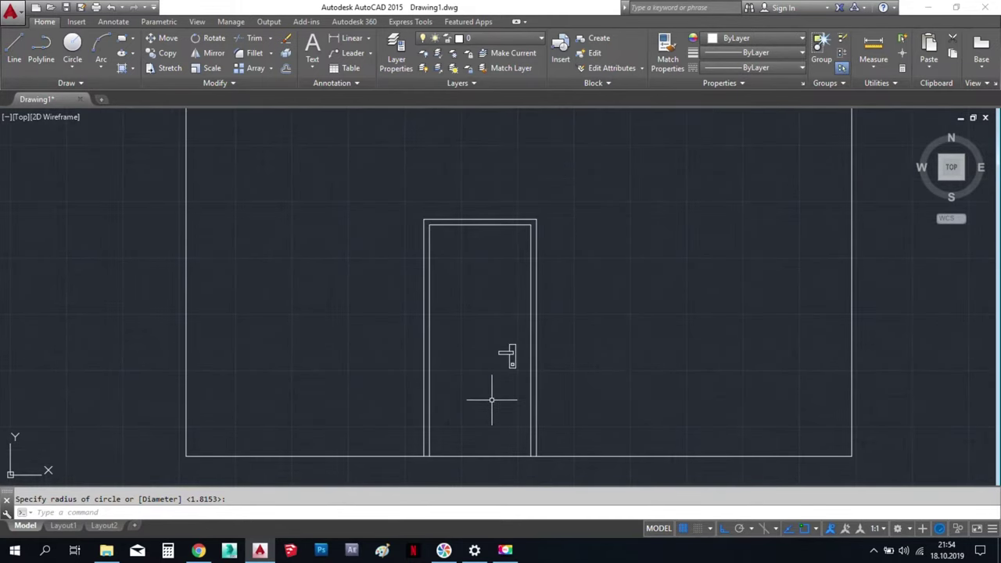
middle_drag(491, 404, 470, 380)
key(Escape)
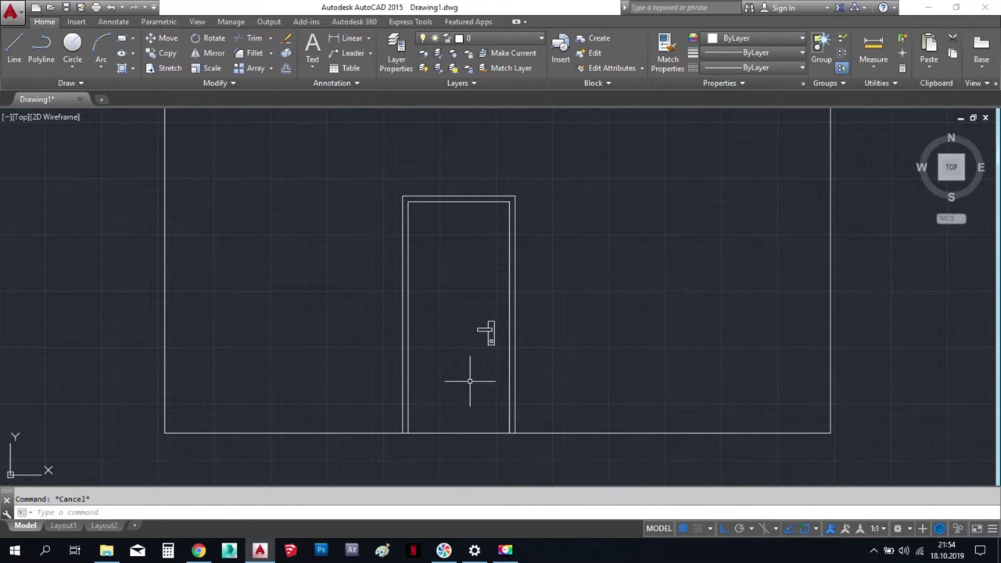
scroll(469, 380, down, 2)
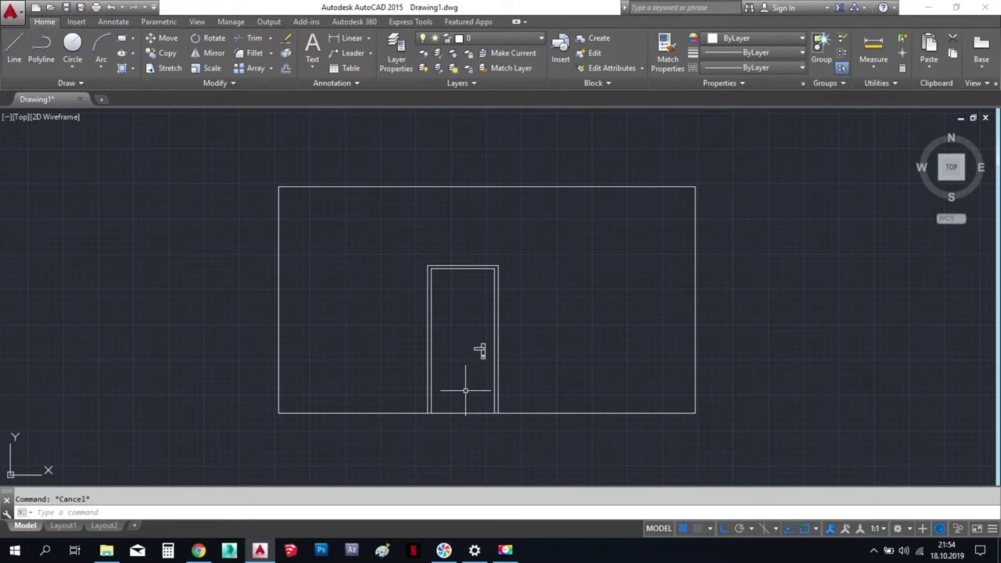
scroll(466, 389, down, 2)
scroll(466, 389, down, 2)
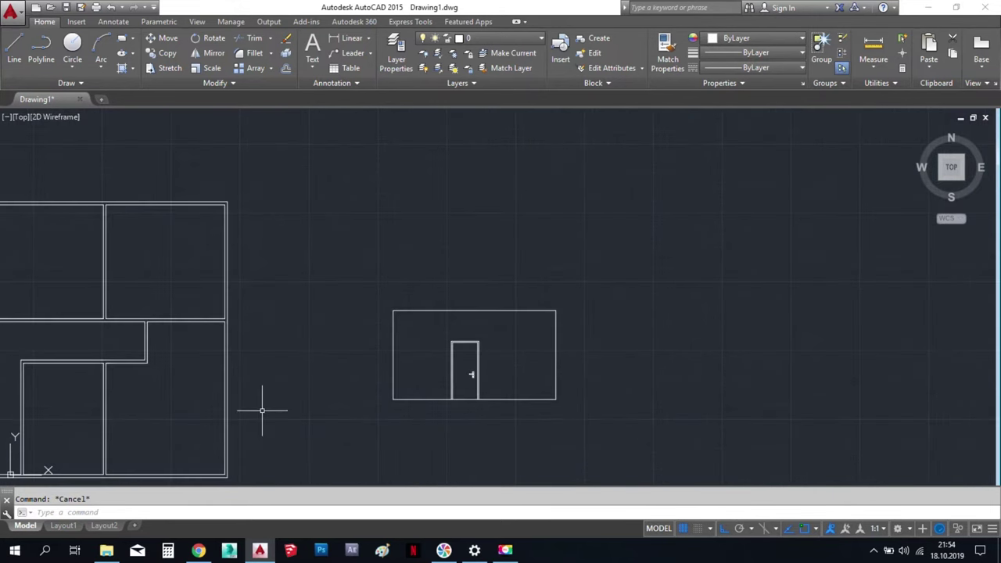
middle_drag(262, 410, 593, 394)
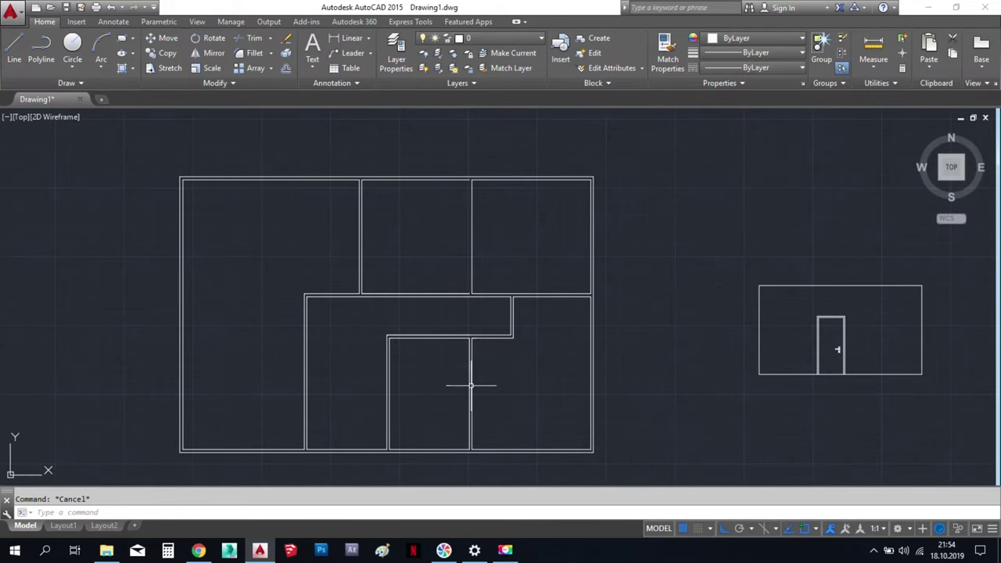
scroll(472, 385, up, 2)
middle_drag(525, 394, 452, 330)
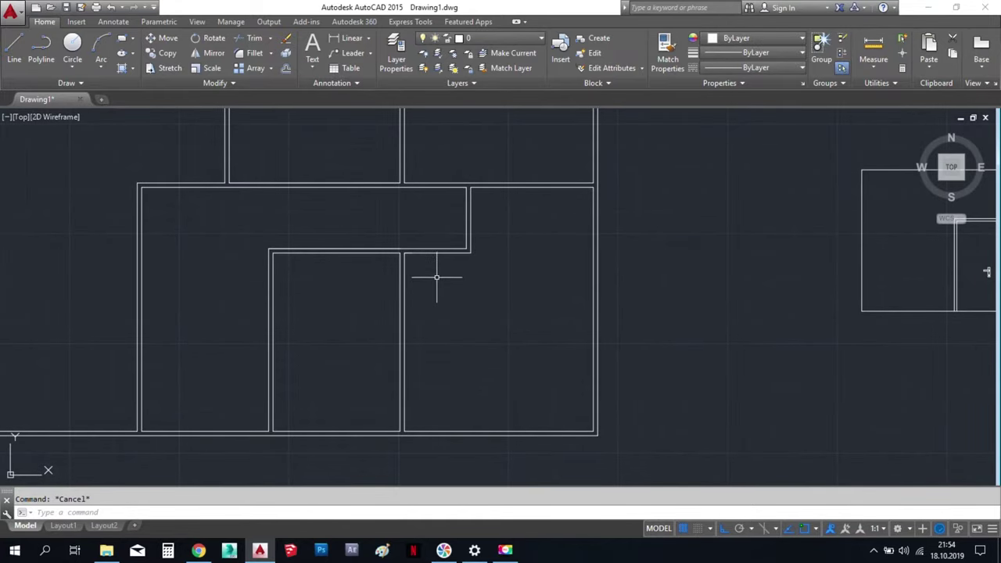
scroll(414, 252, up, 3)
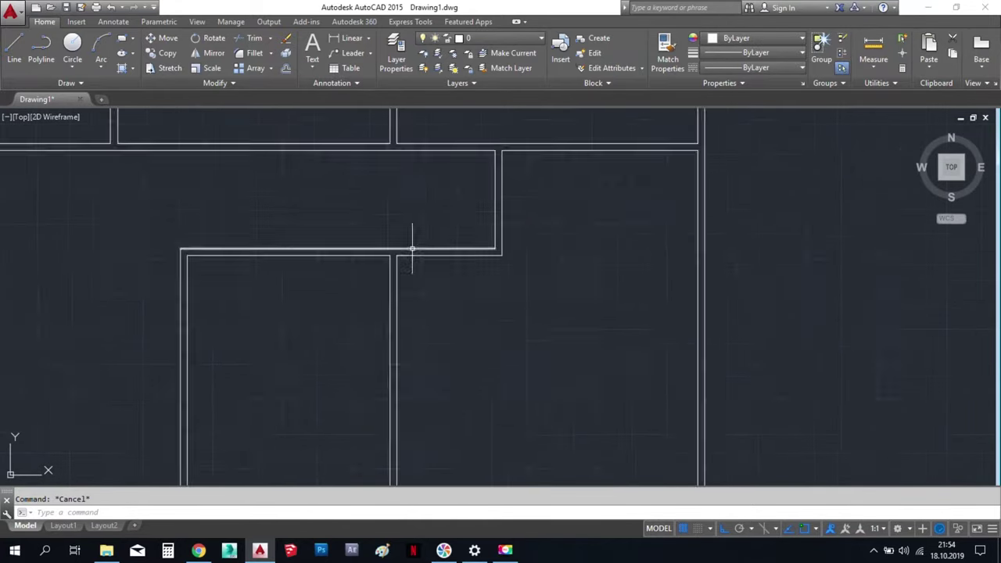
scroll(379, 302, up, 2)
scroll(413, 318, up, 2)
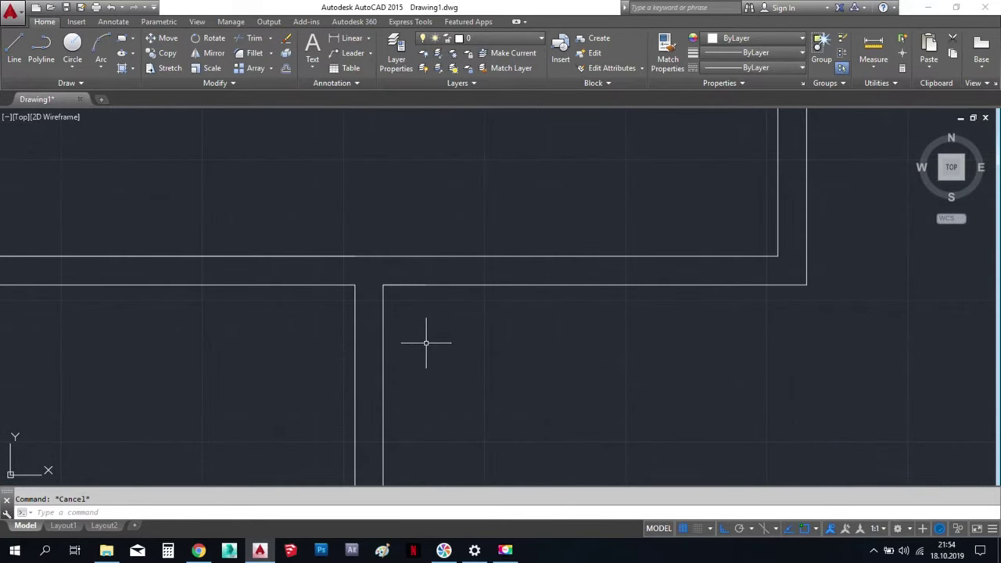
text(L)
Draw a 15-unit line across the wall as the opening's first edge
key(Return)
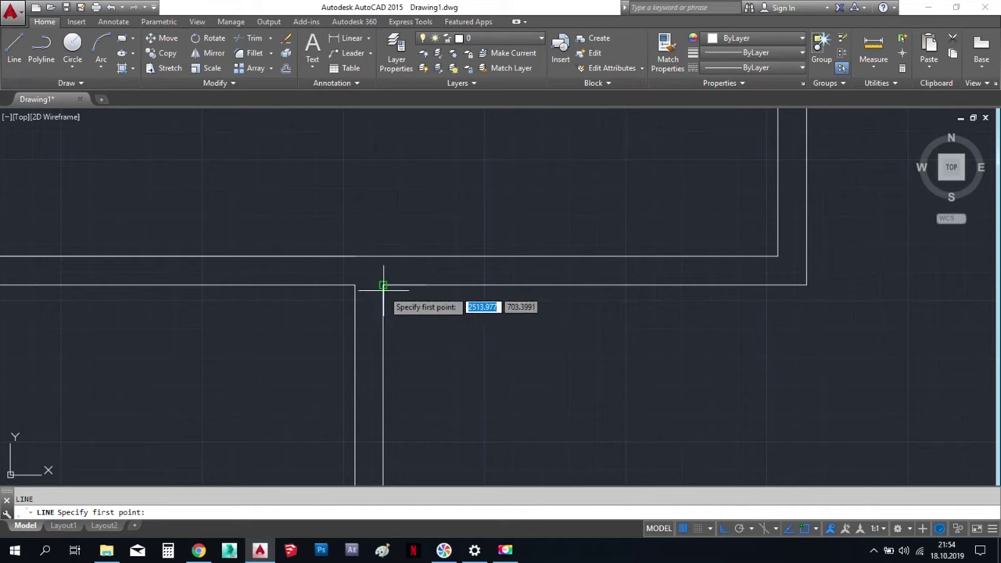
click(383, 286)
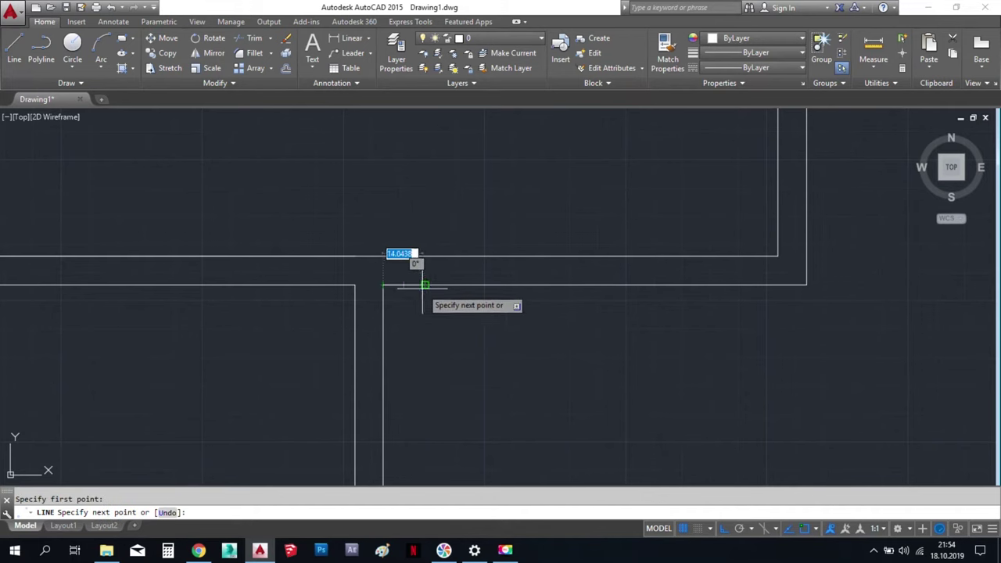
text(15)
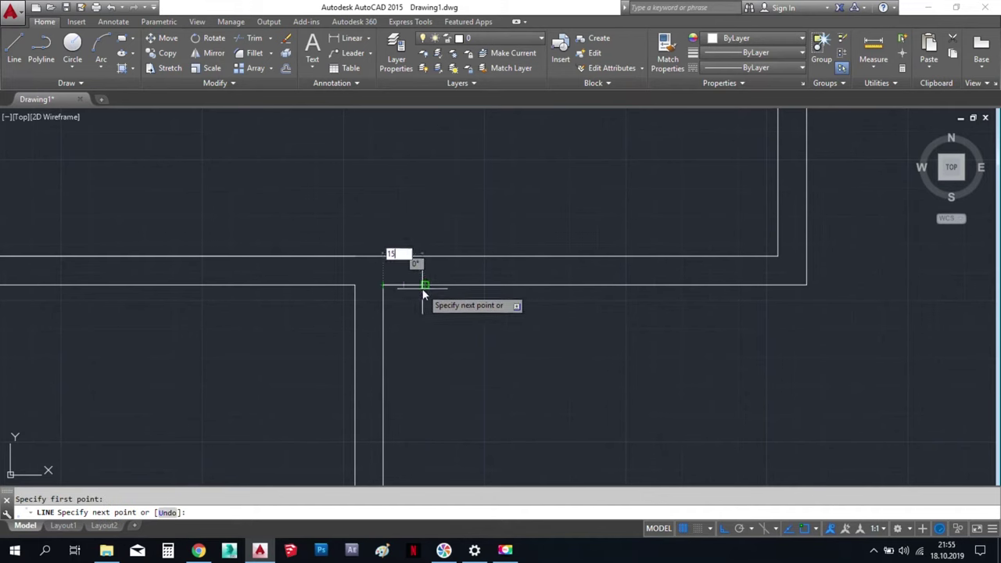
key(Return)
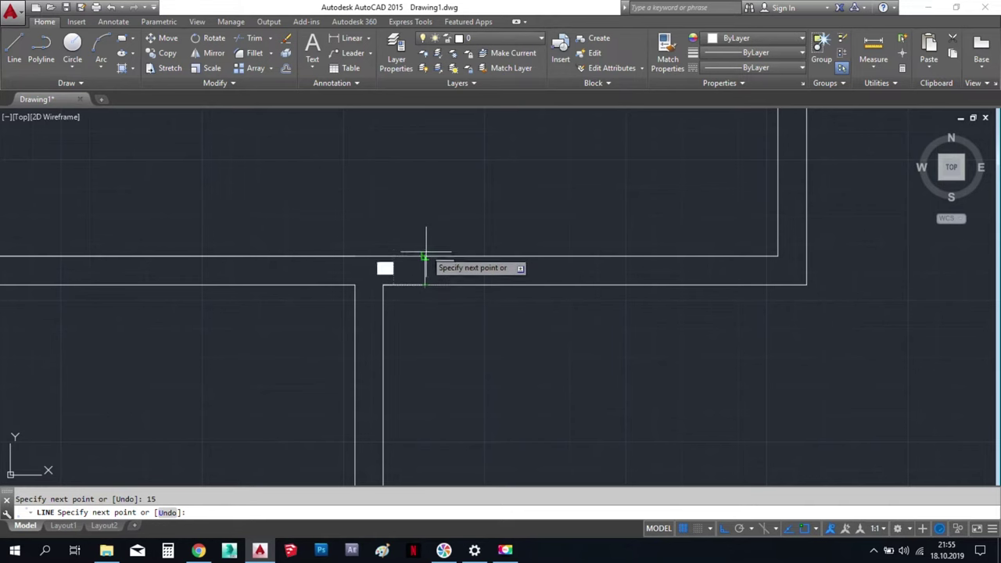
click(425, 257)
key(Return)
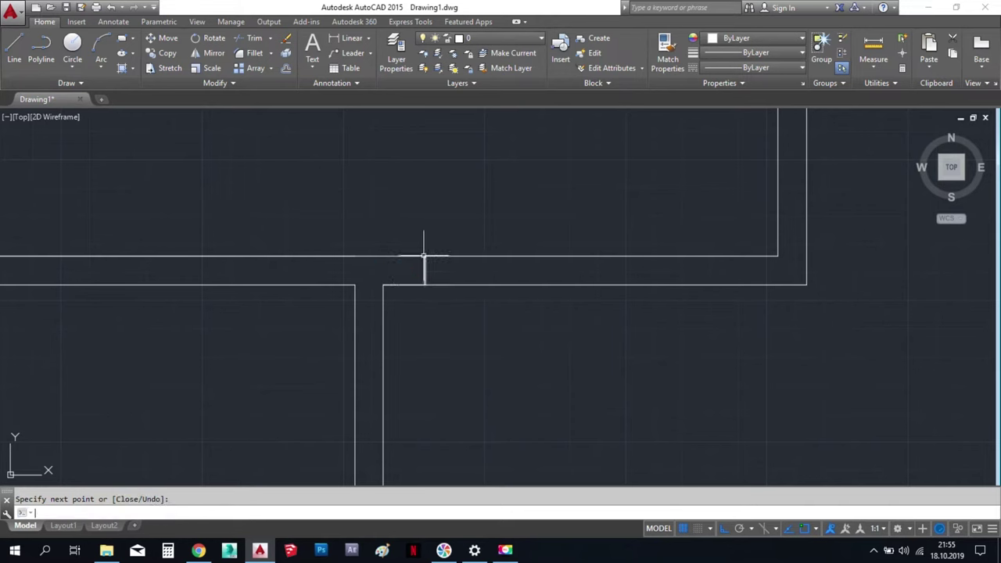
Offset that edge 94 units to the right for the opening's other side
text(o)
key(Return)
click(467, 342)
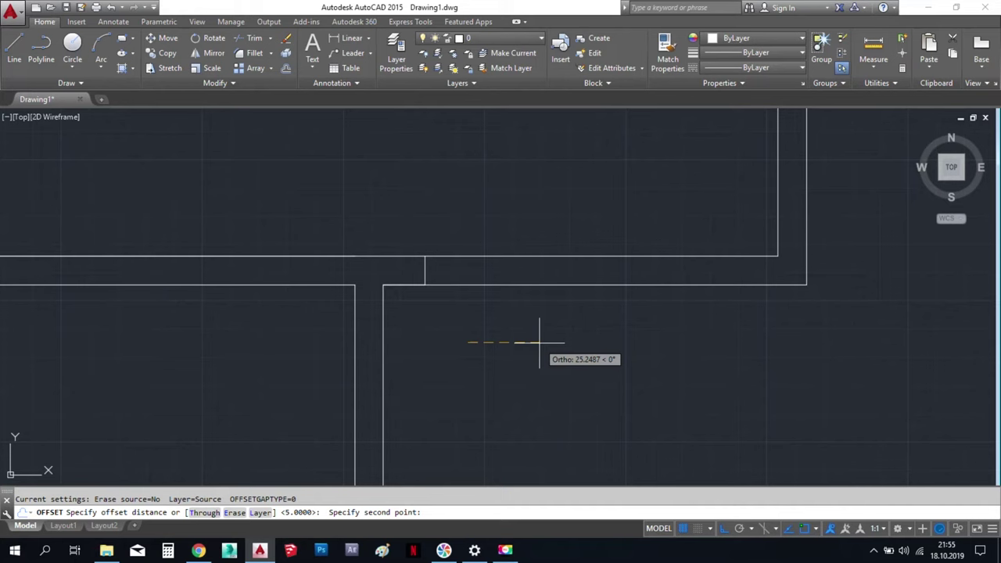
text(94)
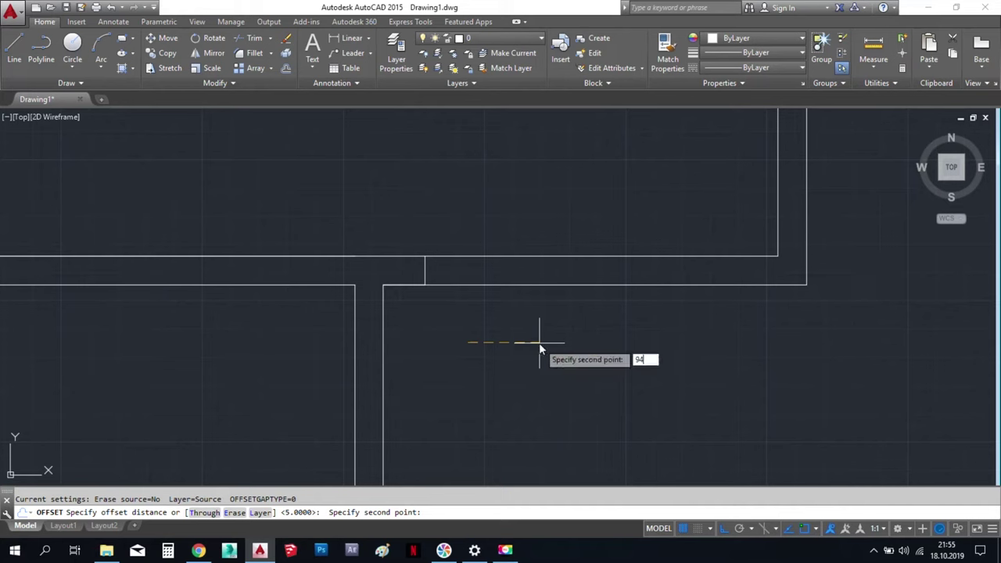
key(Return)
click(425, 273)
click(532, 272)
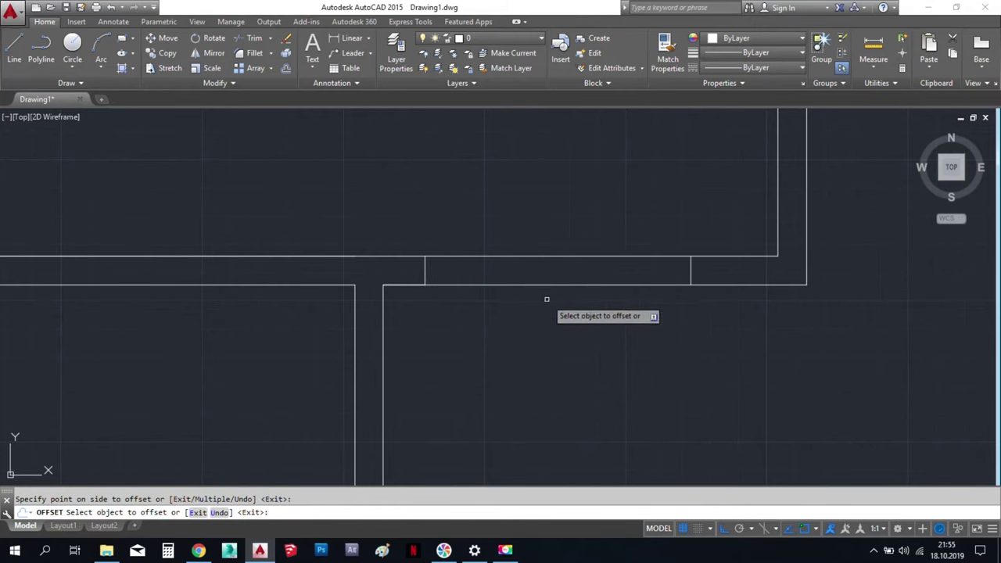
key(Escape)
text(tr)
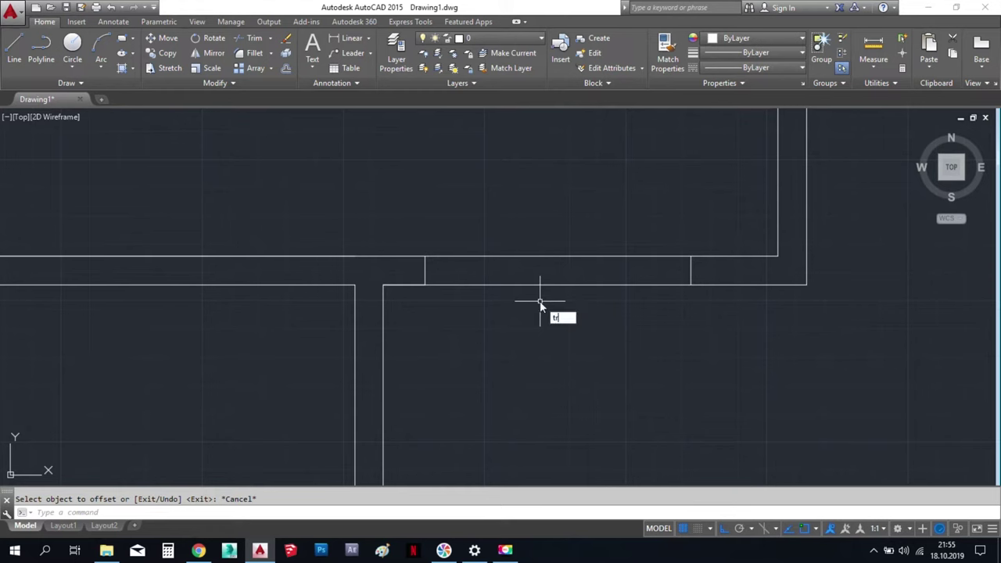
Trim away the wall lines between the two opening edges
key(Return)
click(585, 230)
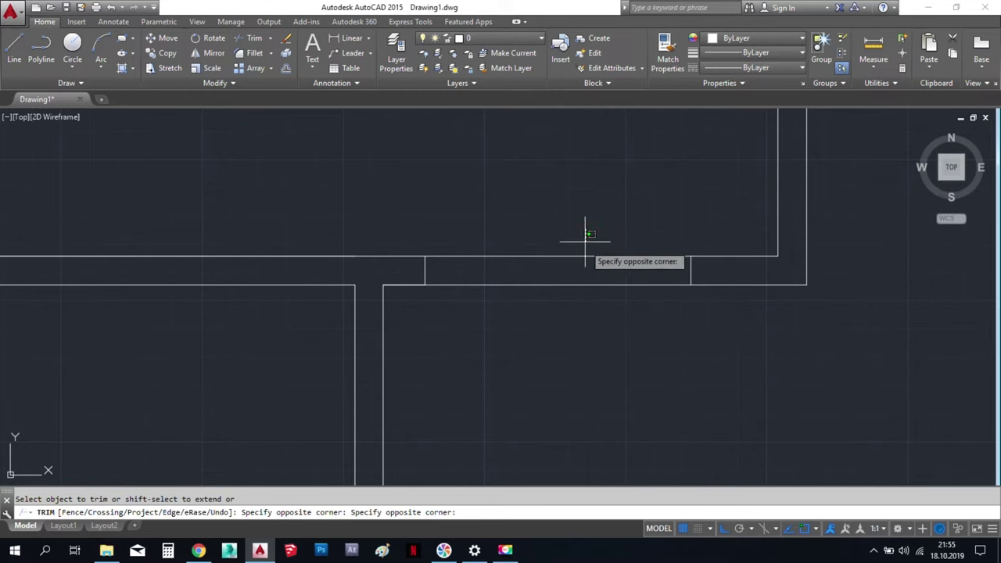
click(580, 306)
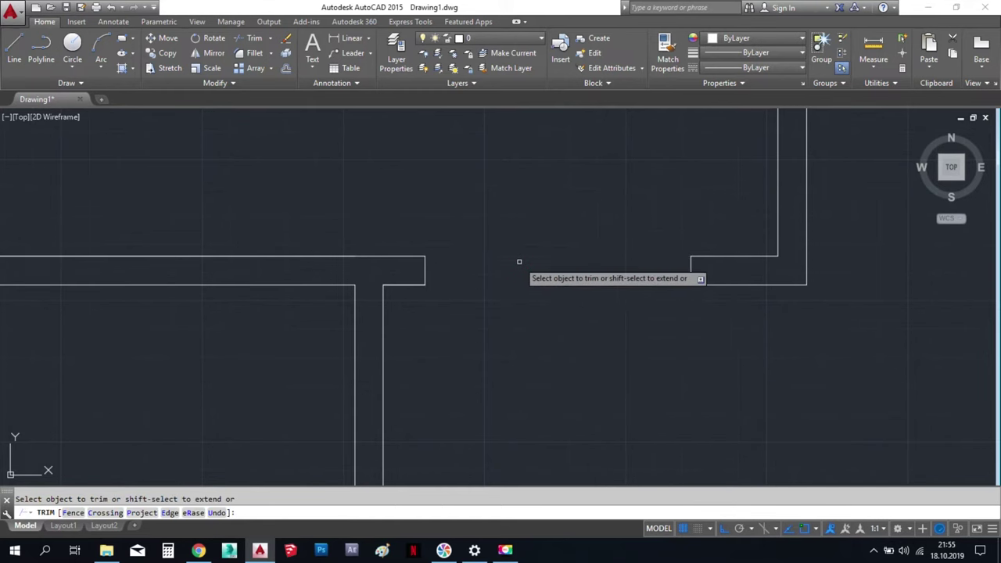
key(Escape)
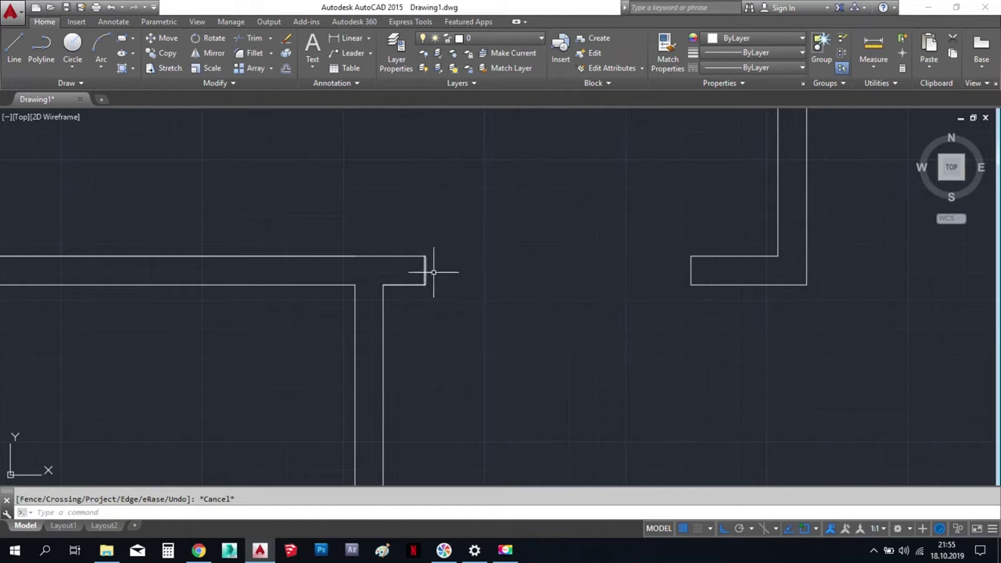
scroll(420, 276, up, 4)
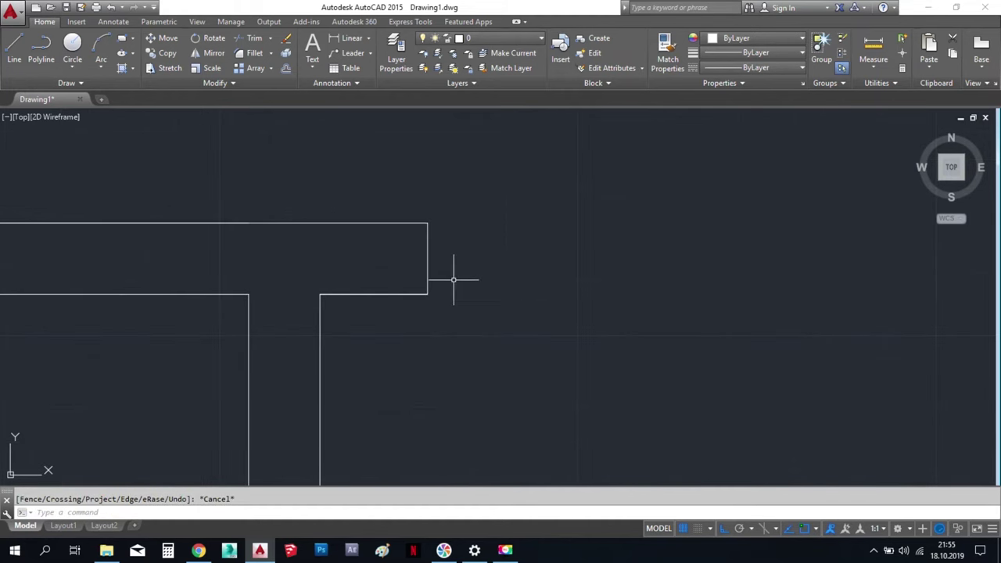
Offset the left and right opening edges 2 units into the door opening
text(o)
key(Return)
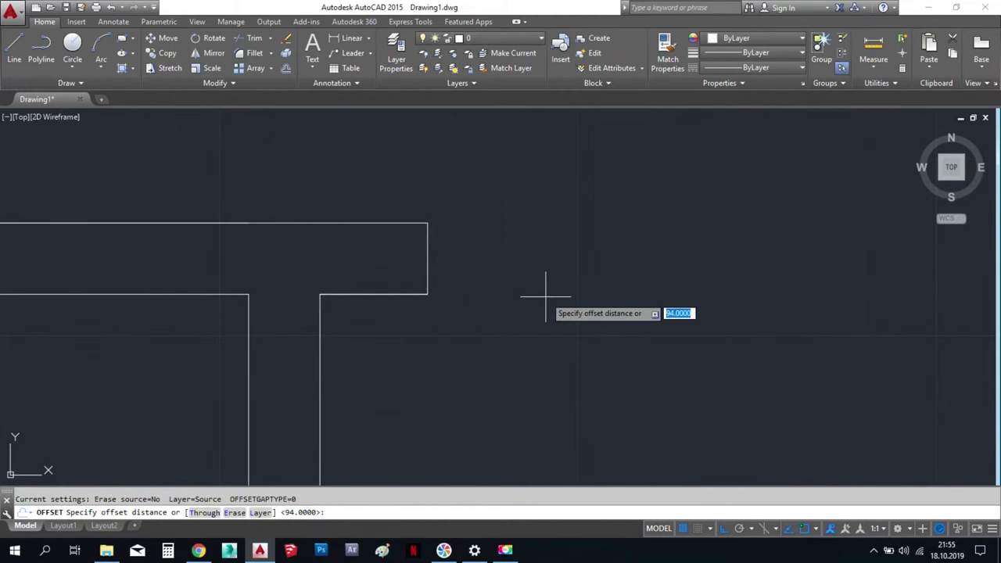
click(455, 286)
text(2)
key(Return)
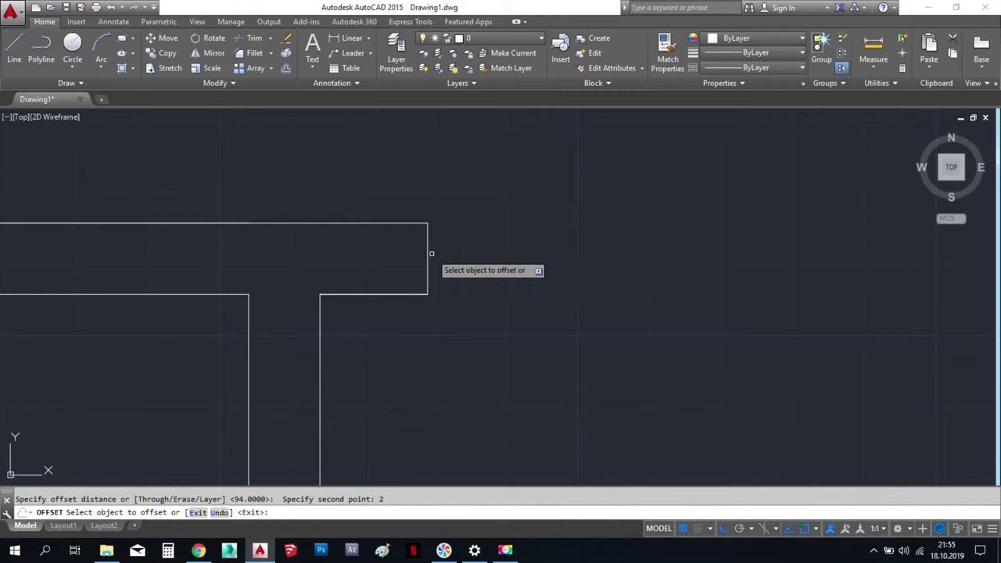
click(428, 258)
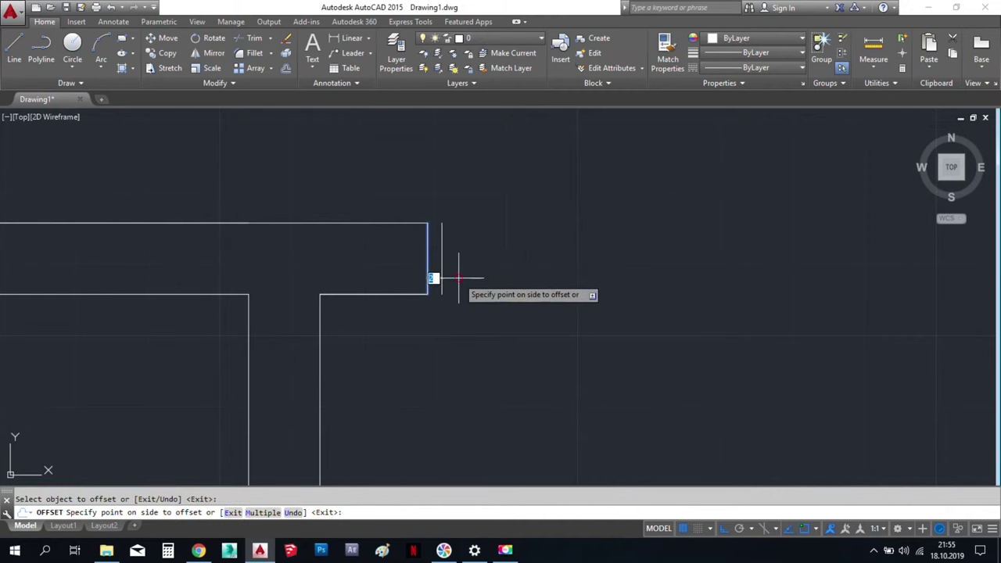
click(459, 277)
middle_drag(637, 321, 328, 331)
click(787, 271)
click(724, 286)
key(Escape)
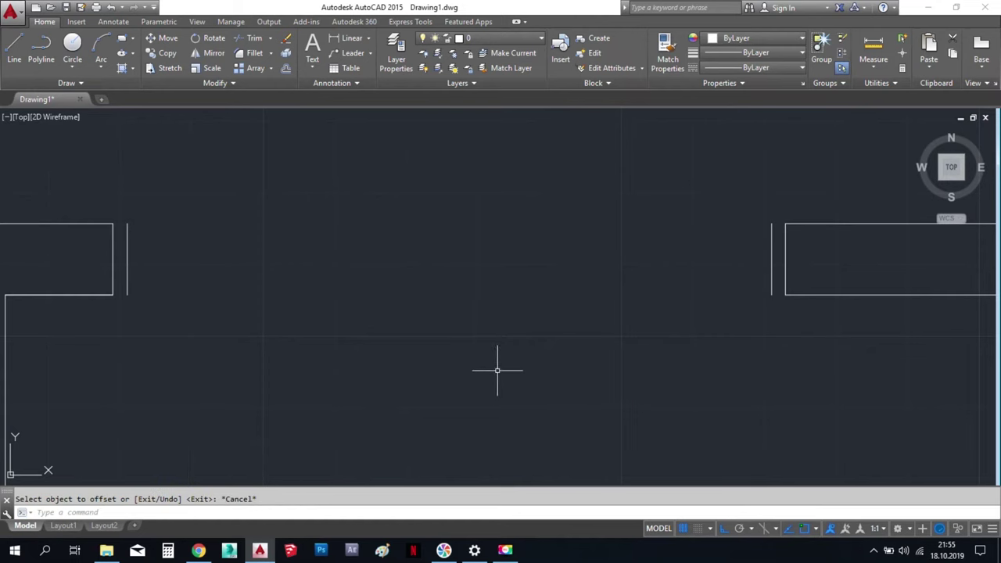
Close the bottom and top of the left jamb with short lines
text(l)
key(Return)
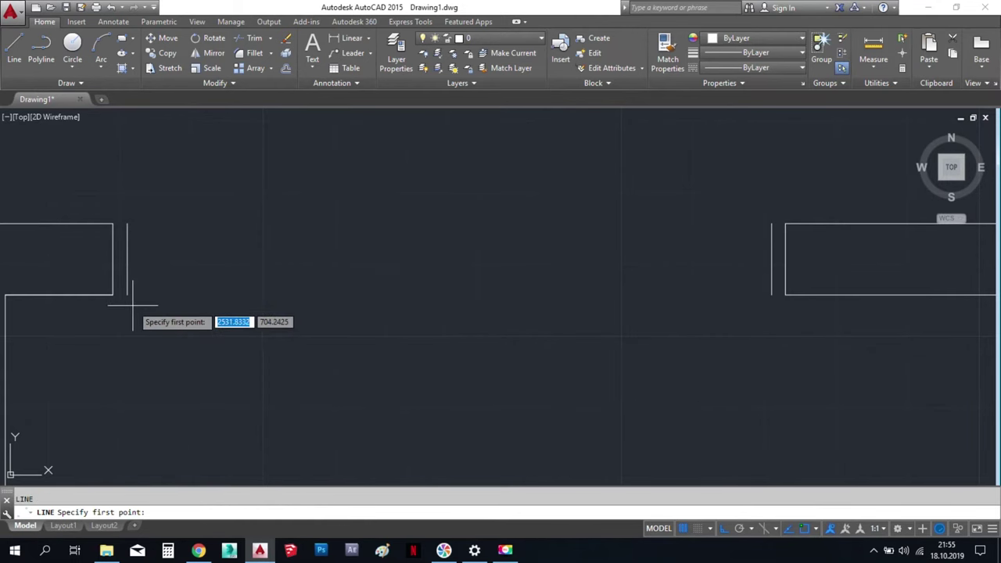
click(126, 295)
click(112, 295)
key(Return)
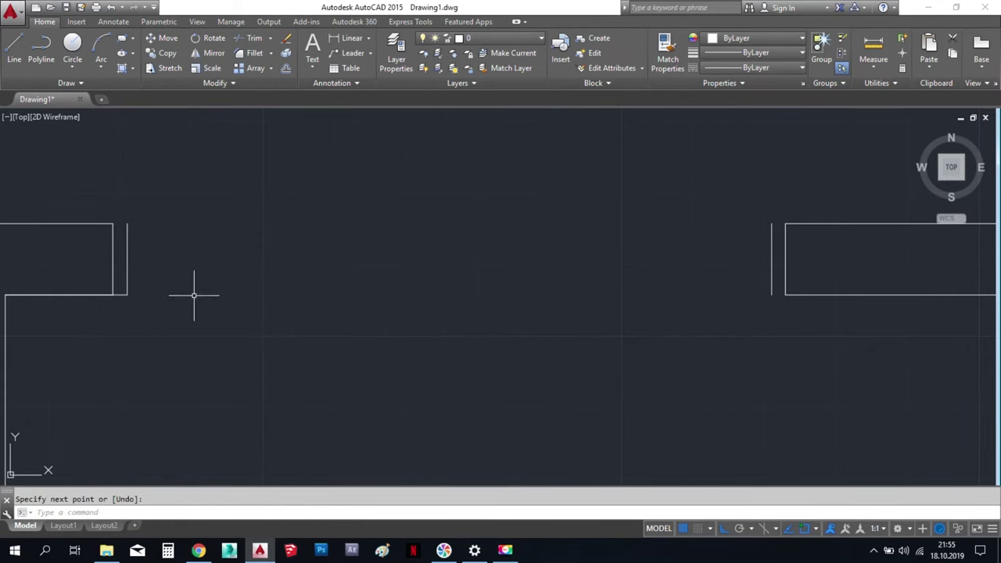
key(Return)
click(113, 225)
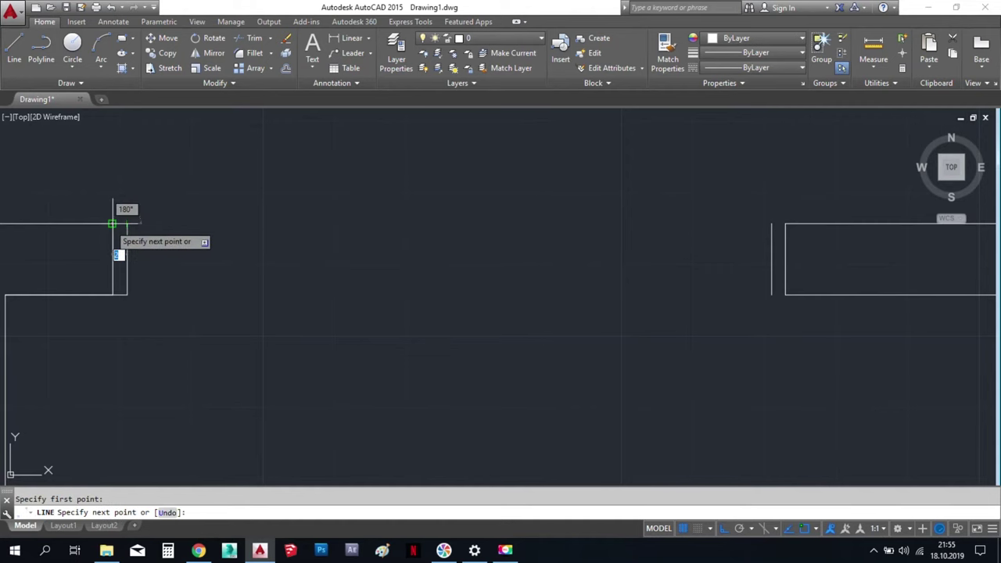
click(113, 224)
key(Return)
Close the top and bottom of the right jamb with short lines
key(Return)
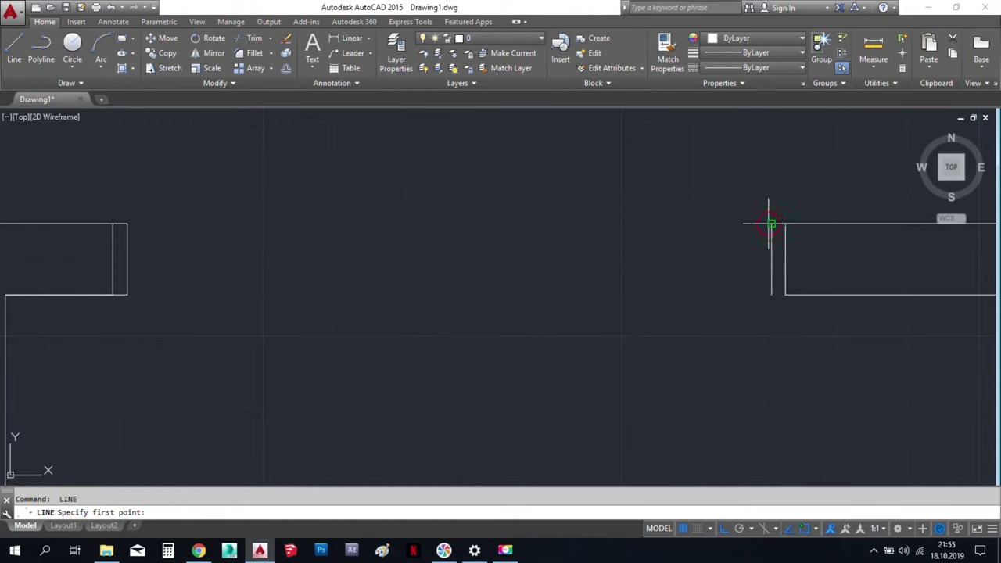
click(786, 224)
click(771, 224)
key(Return)
key(Return)
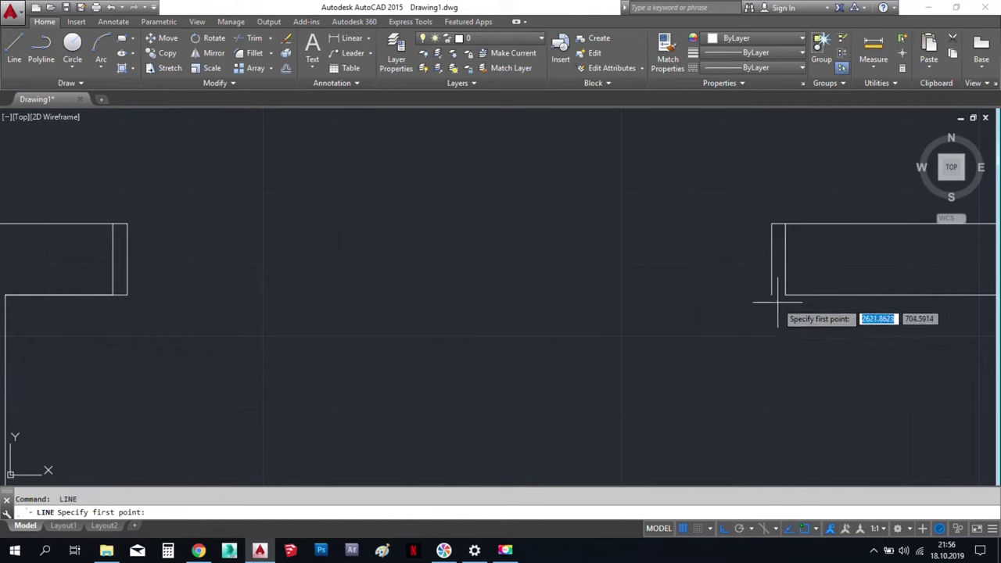
click(786, 295)
click(772, 295)
key(Return)
scroll(599, 327, down, 2)
middle_drag(550, 352, 644, 373)
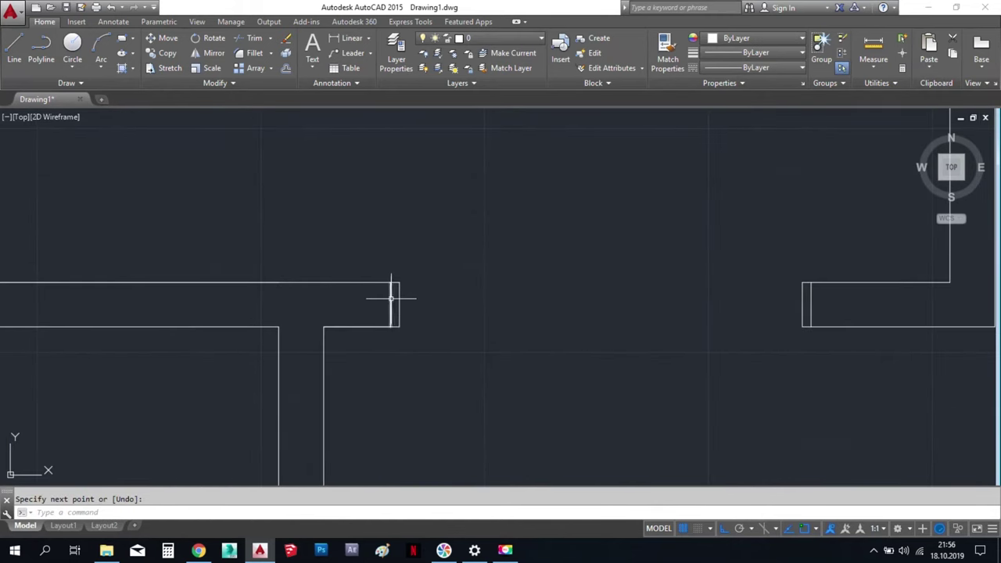
scroll(395, 335, up, 2)
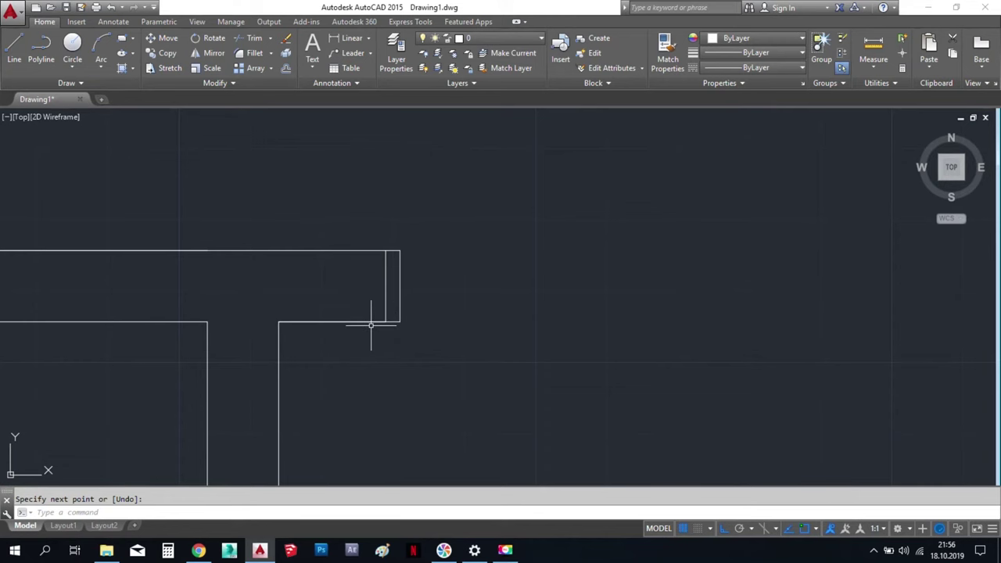
Draw the cap piece on the left jamb: 1 unit up, then 5 units left
key(Return)
click(400, 251)
text(1)
key(Return)
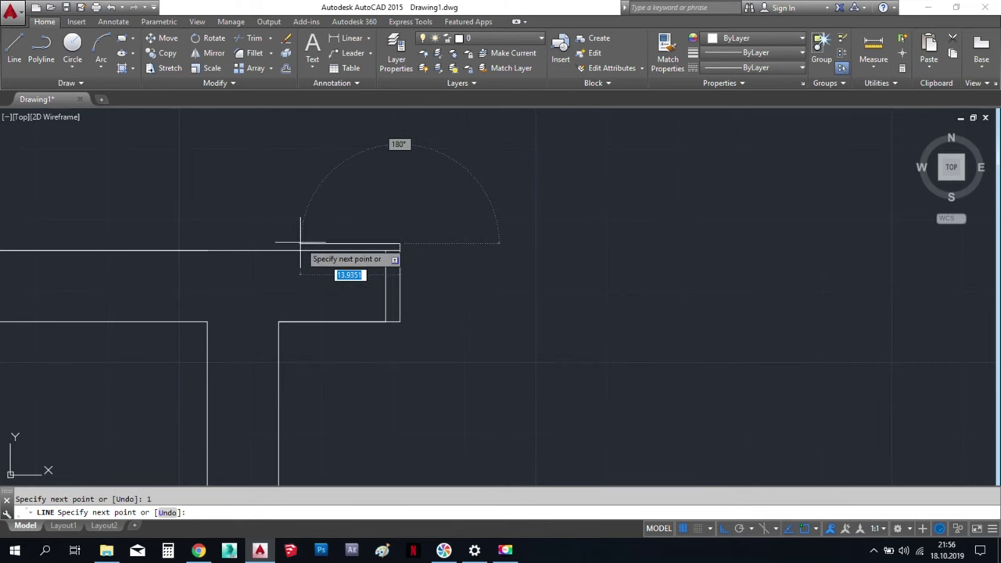
text(5)
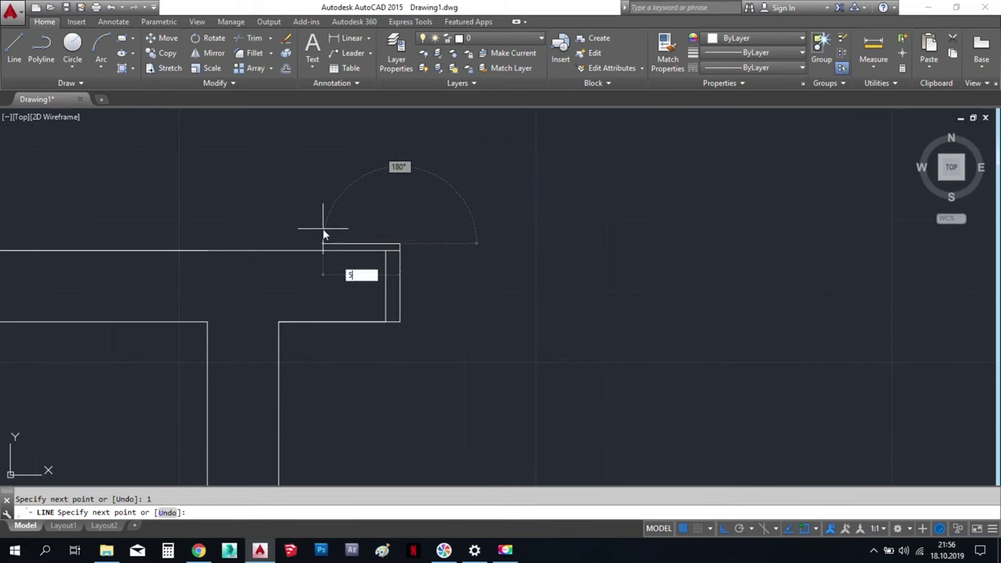
key(Return)
scroll(345, 252, up, 4)
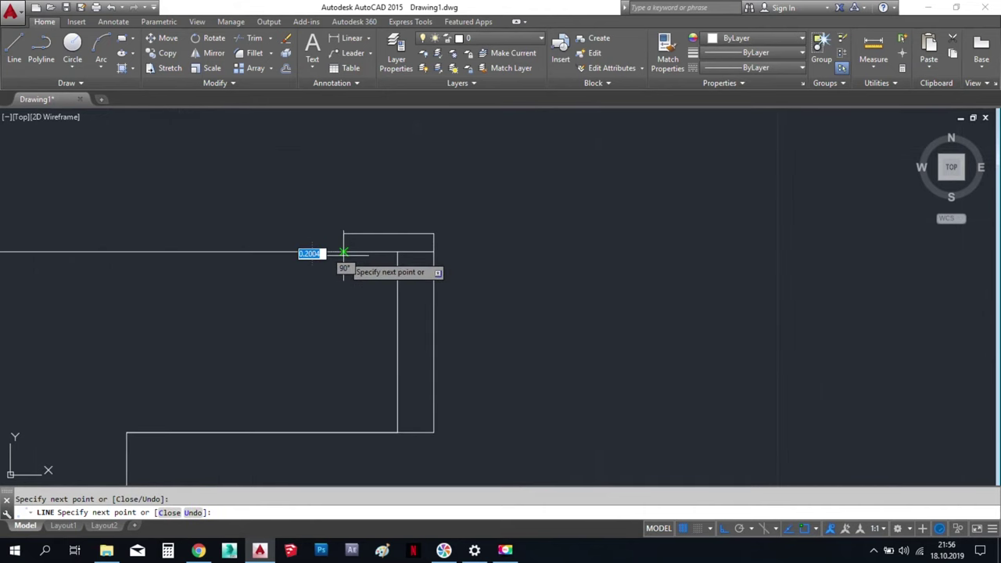
key(Return)
Pan across the plan, return to the left jamb, and start selecting the cap piece
mouse_move(434, 391)
middle_down()
mouse_move(373, 326)
mouse_move(308, 352)
middle_up()
scroll(308, 351, down, 4)
middle_drag(626, 360, 383, 391)
scroll(430, 318, up, 3)
mouse_move(164, 346)
middle_down()
mouse_move(429, 318)
mouse_move(373, 299)
middle_up()
click(373, 253)
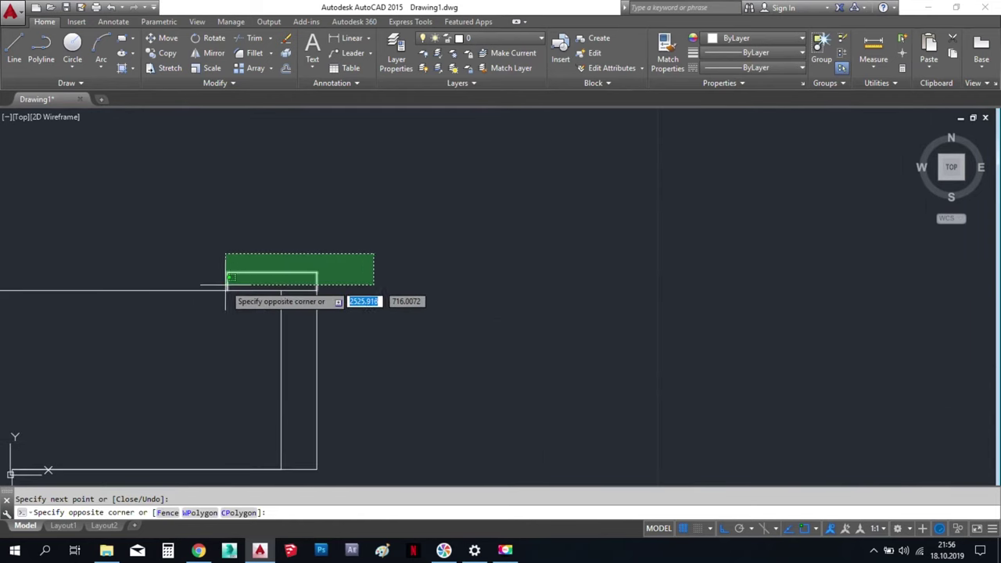
Copy the cap piece from the left jamb onto the right jamb
click(225, 283)
click(167, 53)
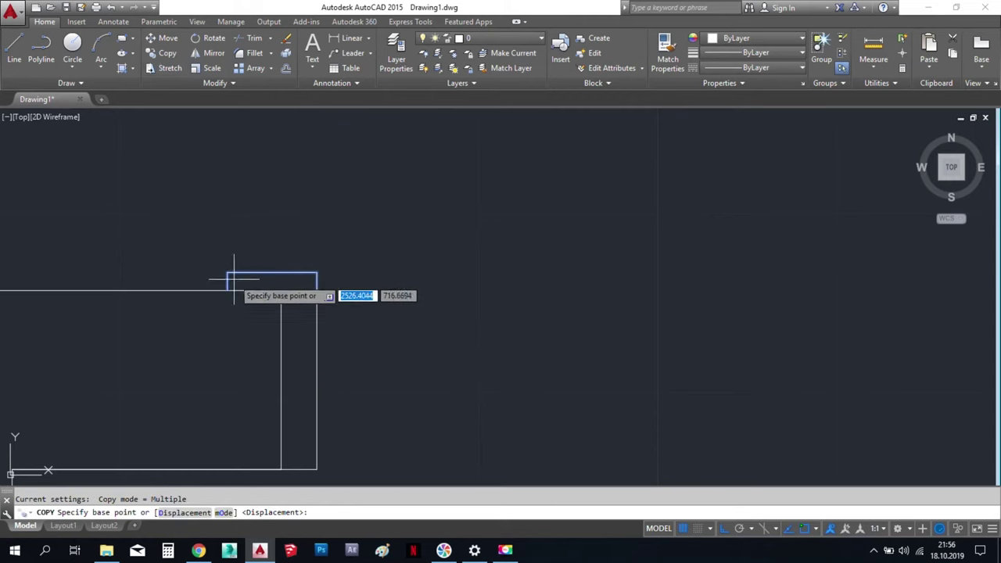
click(227, 289)
middle_drag(675, 291, 2, 282)
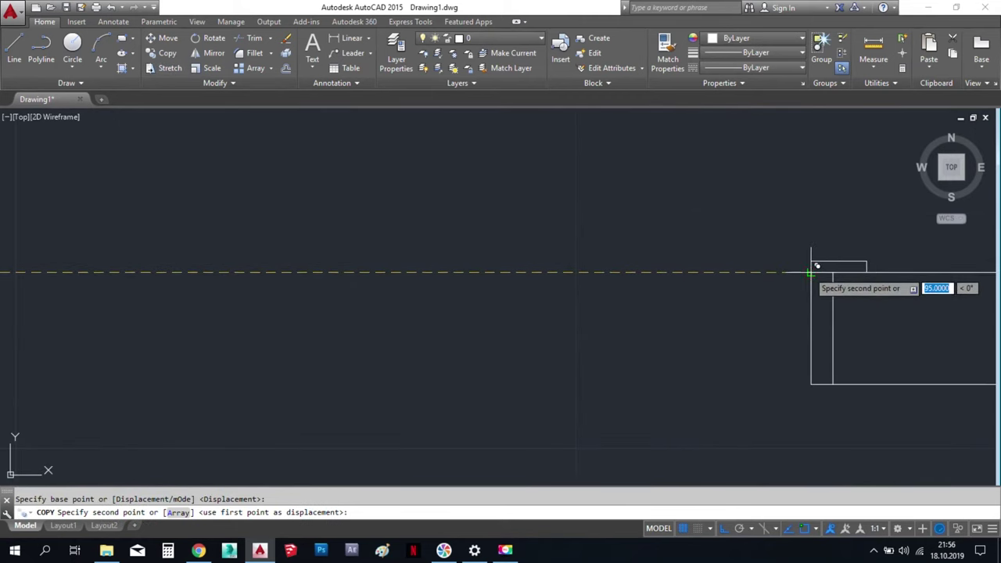
click(811, 270)
key(Escape)
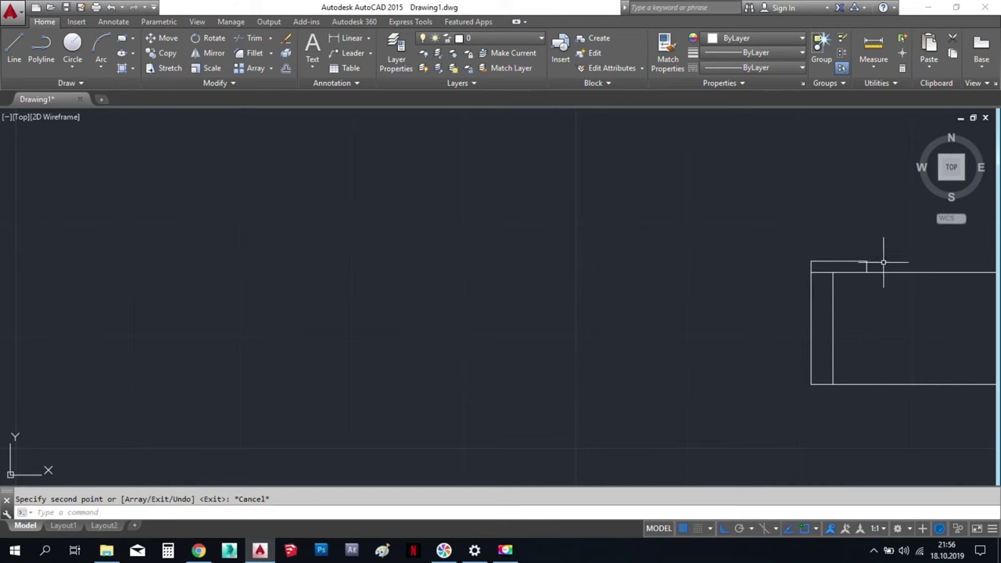
Mirror the right cap about the jamb's midpoint to its bottom, keeping the original
scroll(884, 262, up, 2)
click(876, 246)
click(719, 269)
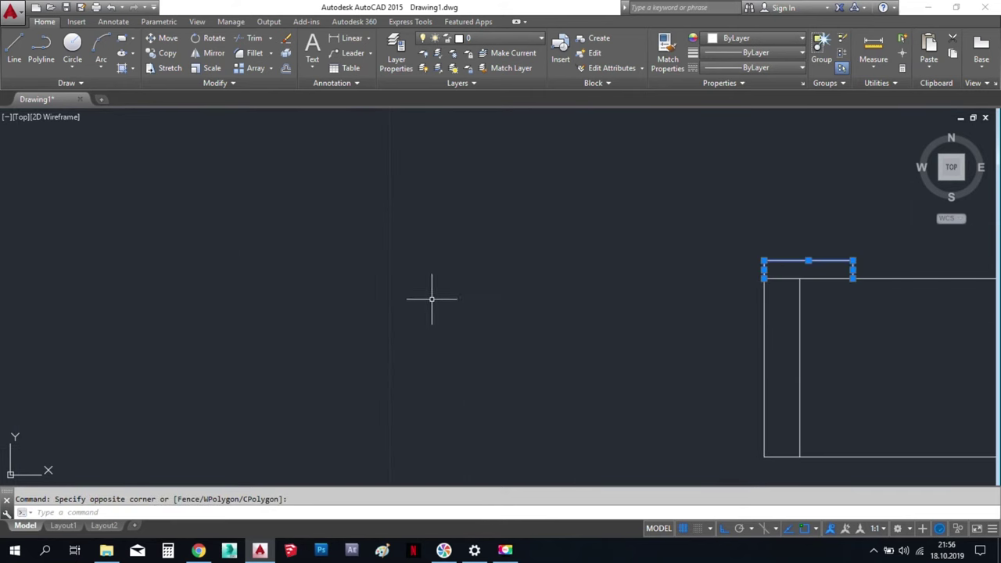
click(208, 52)
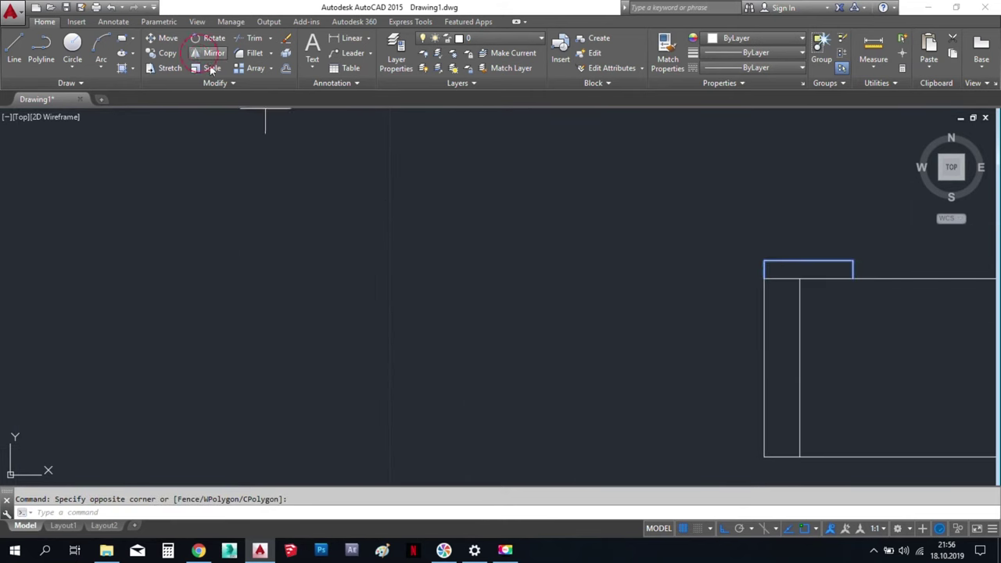
click(764, 368)
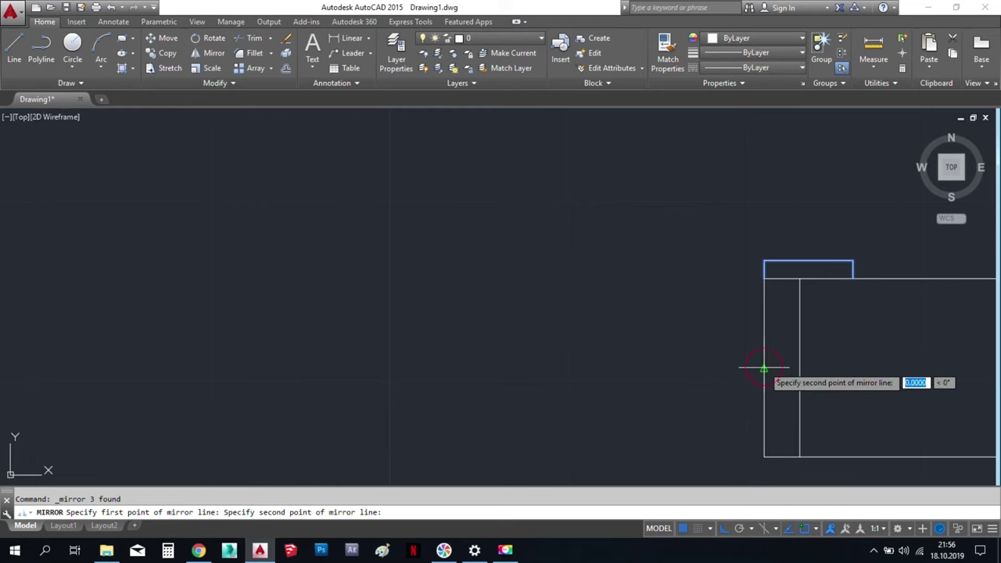
click(661, 380)
key(Return)
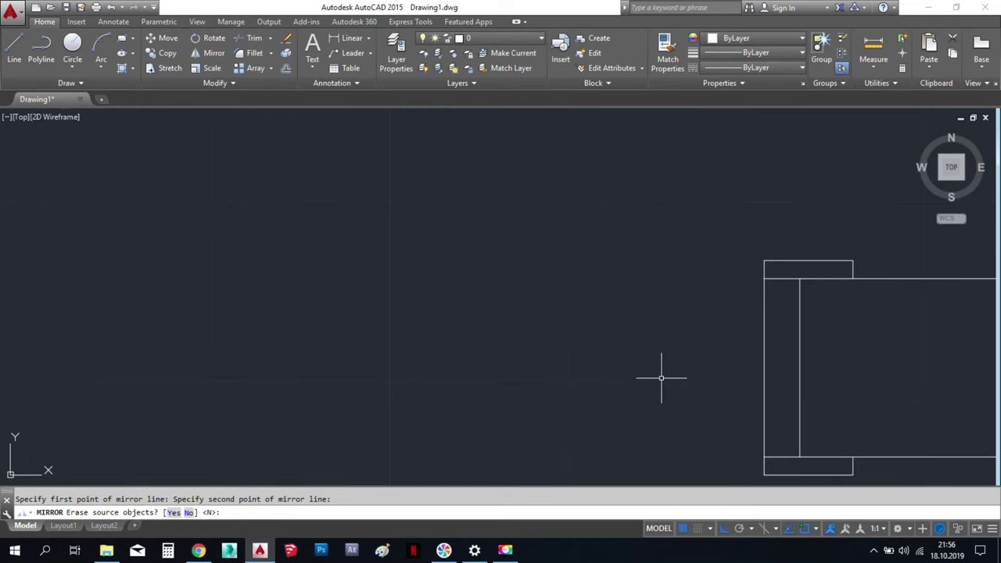
middle_drag(662, 379, 596, 275)
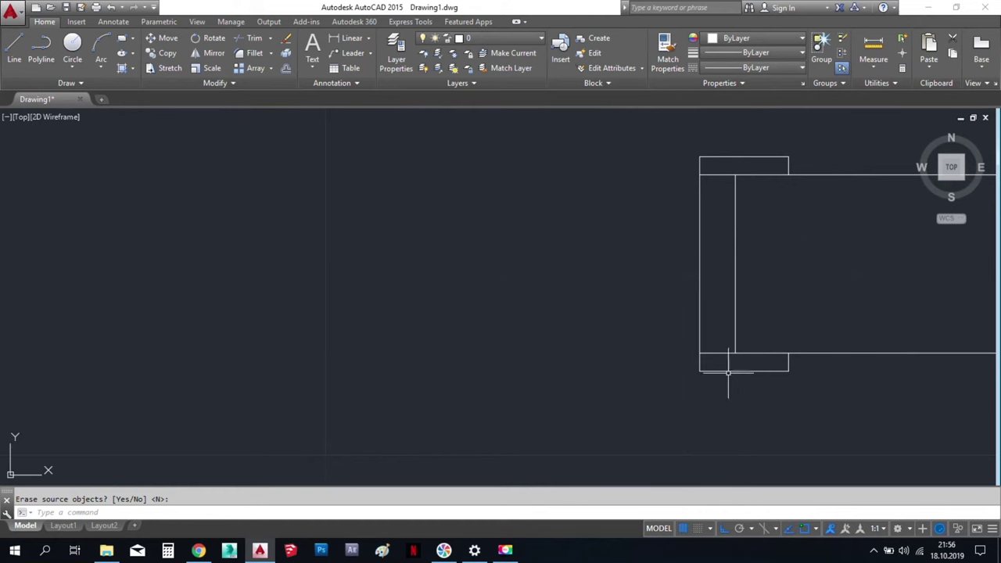
scroll(592, 394, down, 3)
middle_drag(474, 410, 597, 414)
scroll(347, 398, up, 2)
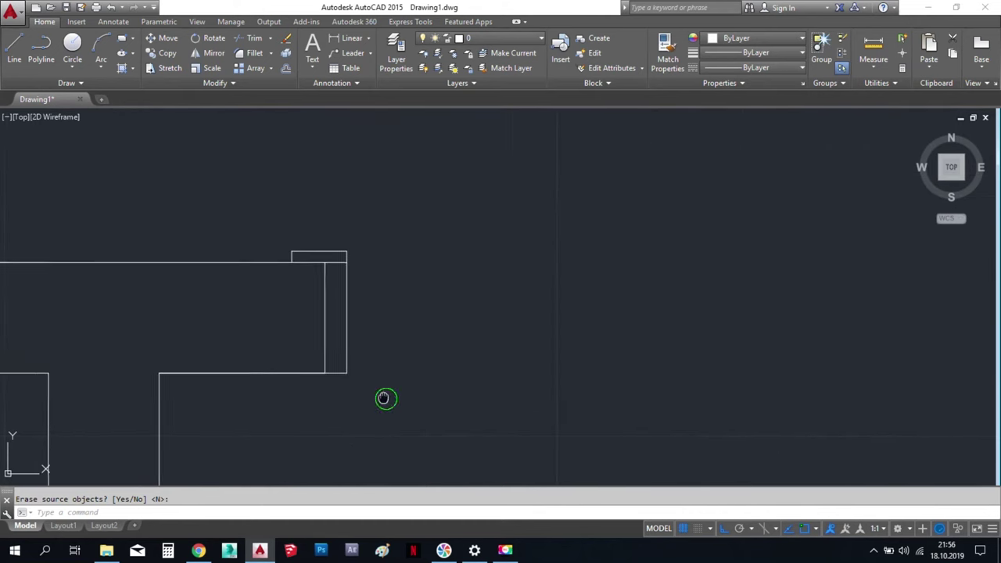
middle_drag(384, 397, 335, 376)
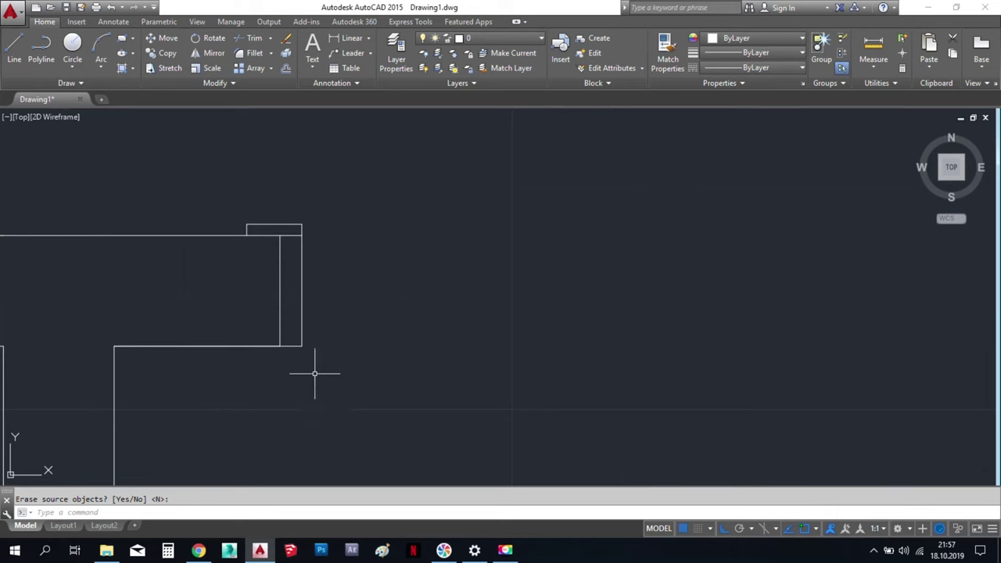
Draw the door leaf outline from the jamb corner: 90 down, 4 across, back to the wall
key(Return)
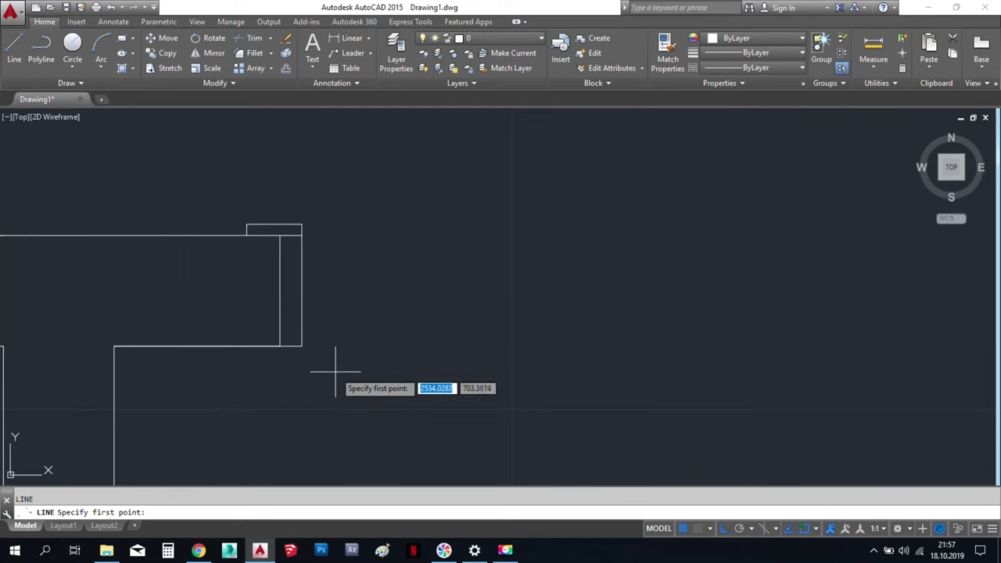
click(302, 346)
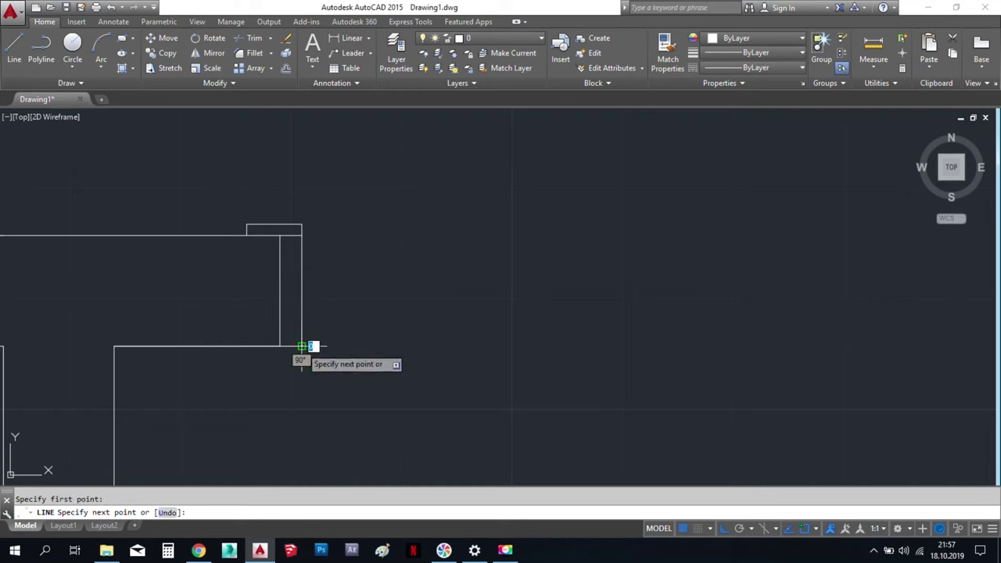
mouse_move(298, 390)
middle_down()
mouse_move(307, 362)
mouse_move(302, 226)
middle_up()
scroll(302, 235, down, 4)
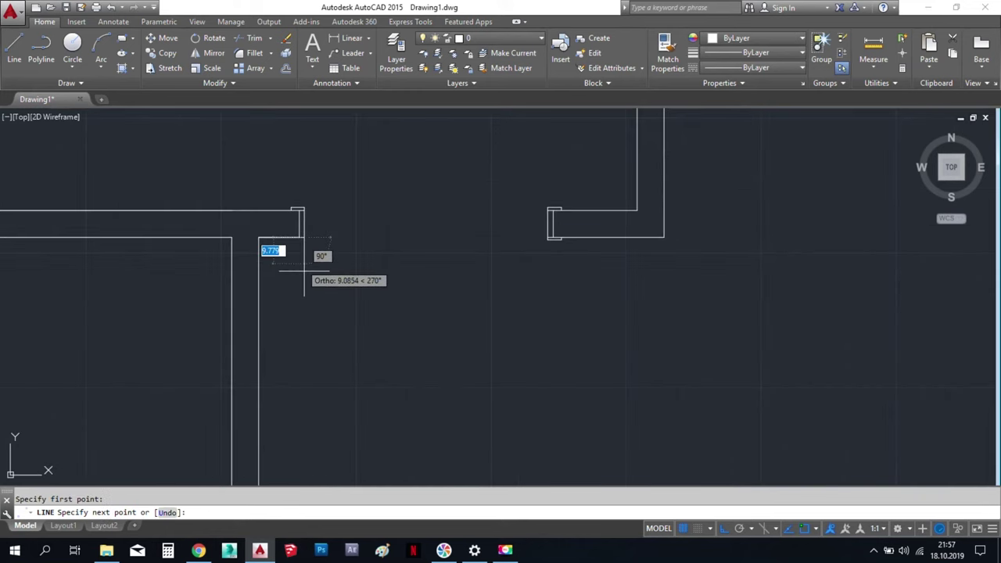
text(90)
key(Return)
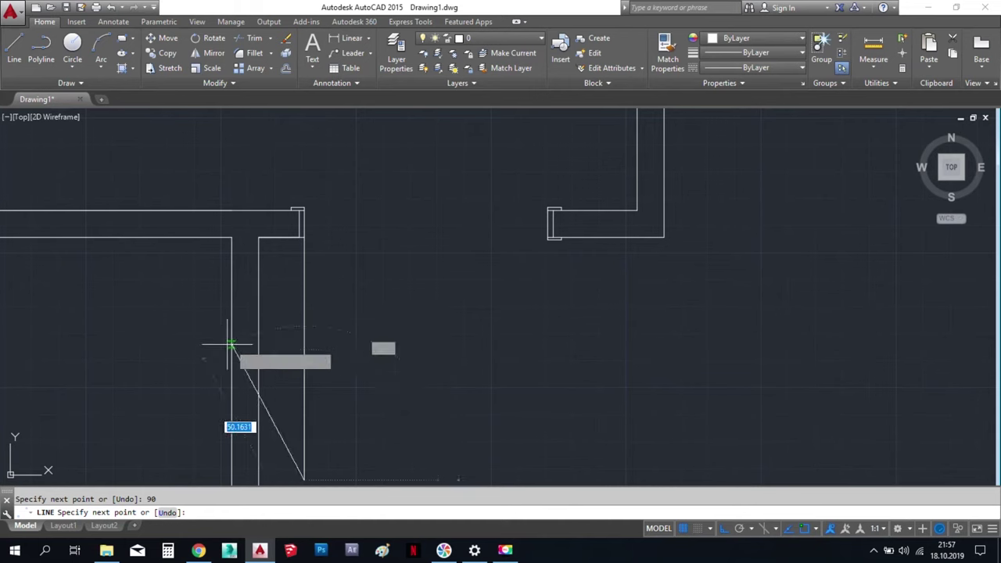
scroll(233, 347, down, 2)
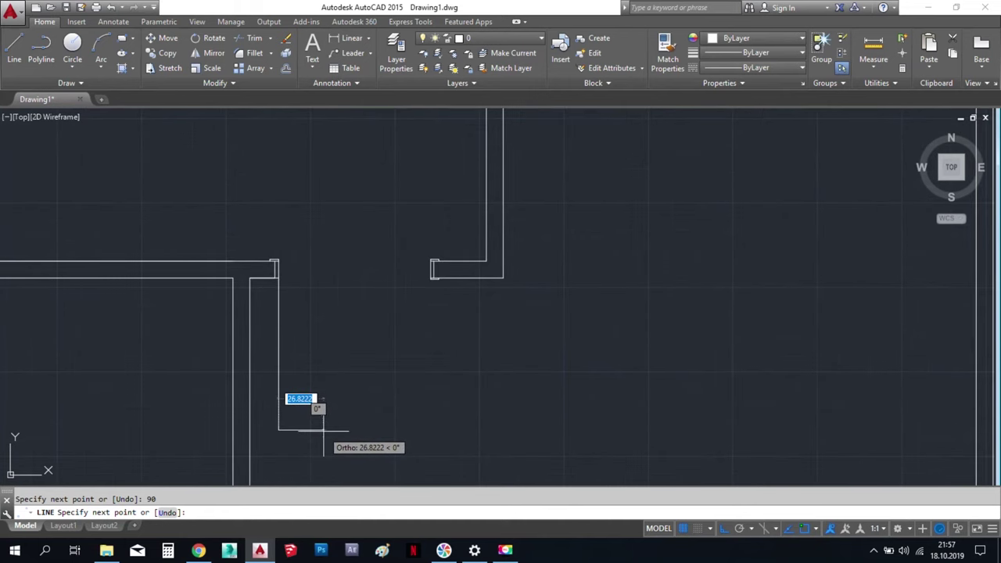
text(4)
key(Return)
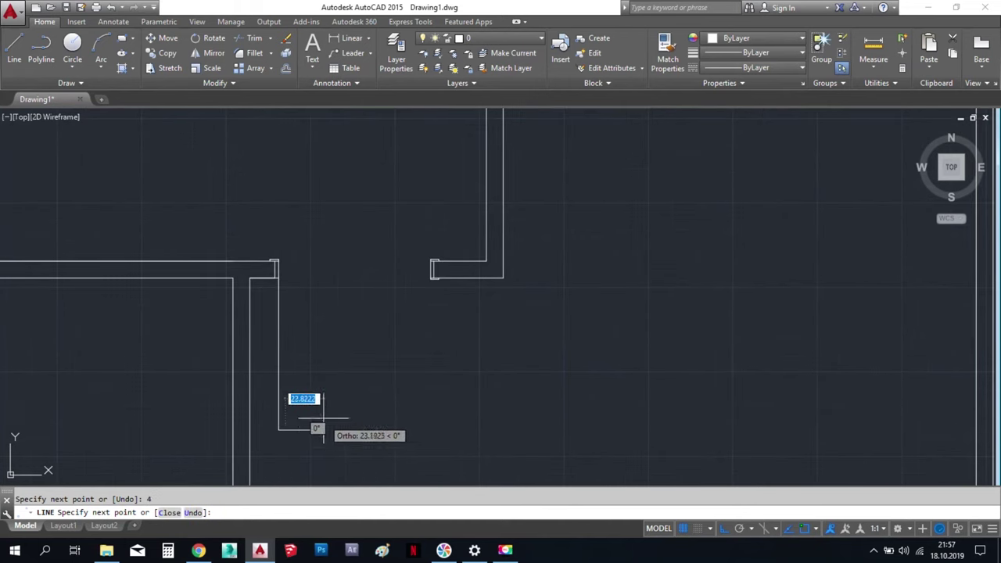
scroll(279, 269, up, 3)
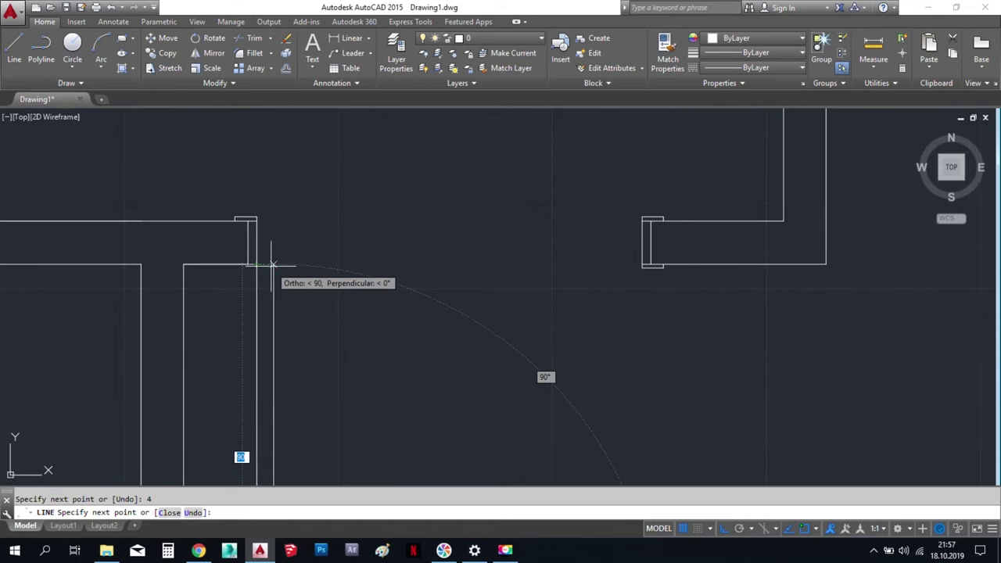
click(274, 266)
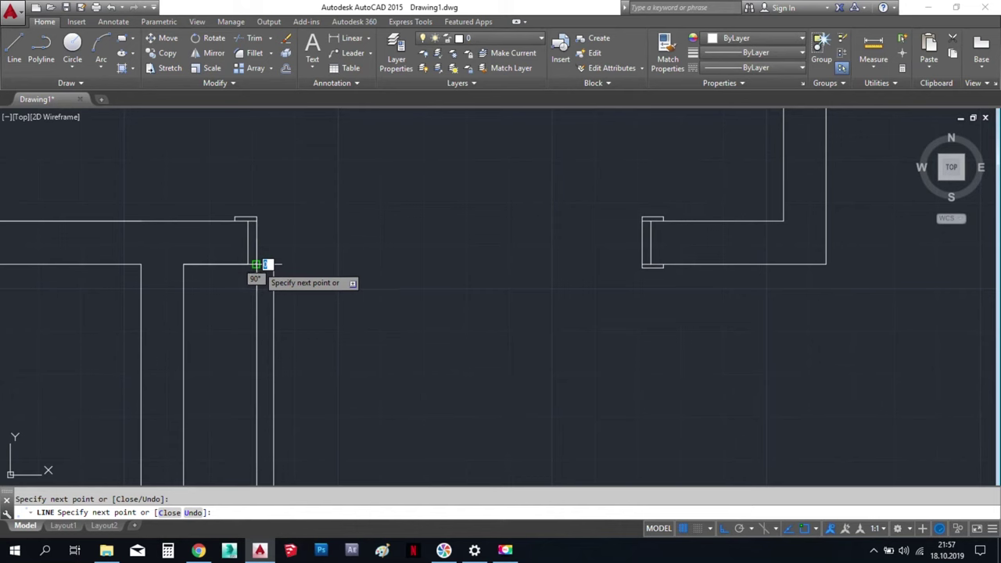
key(Return)
Pan the view around the new door leaf
scroll(310, 295, down, 3)
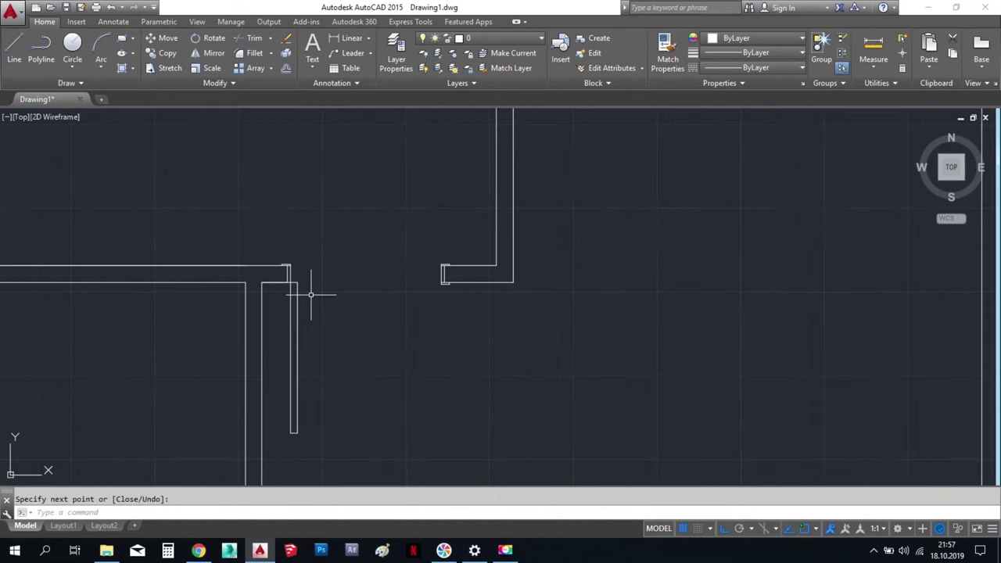
middle_drag(349, 362, 363, 349)
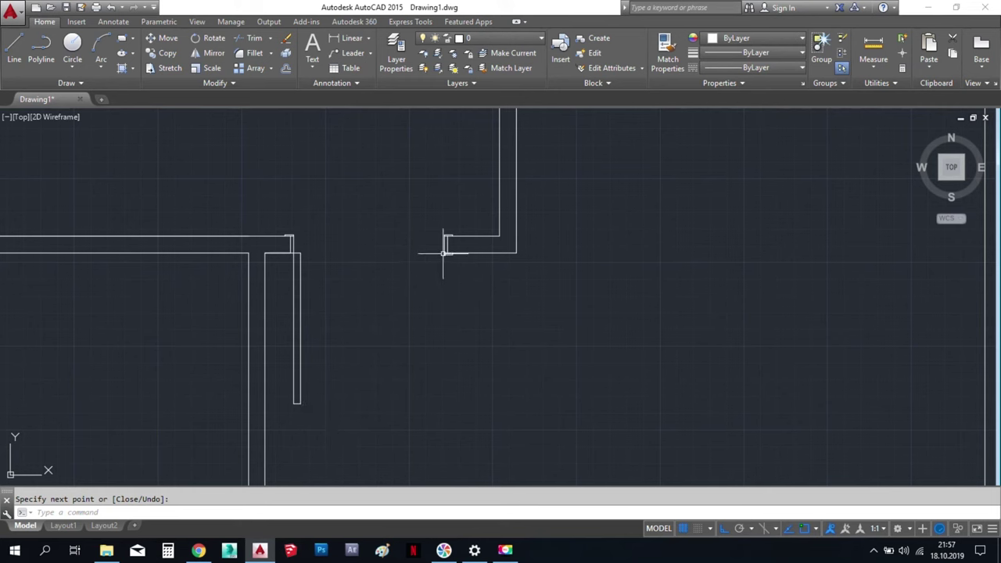
key(Escape)
drag(423, 311, 372, 371)
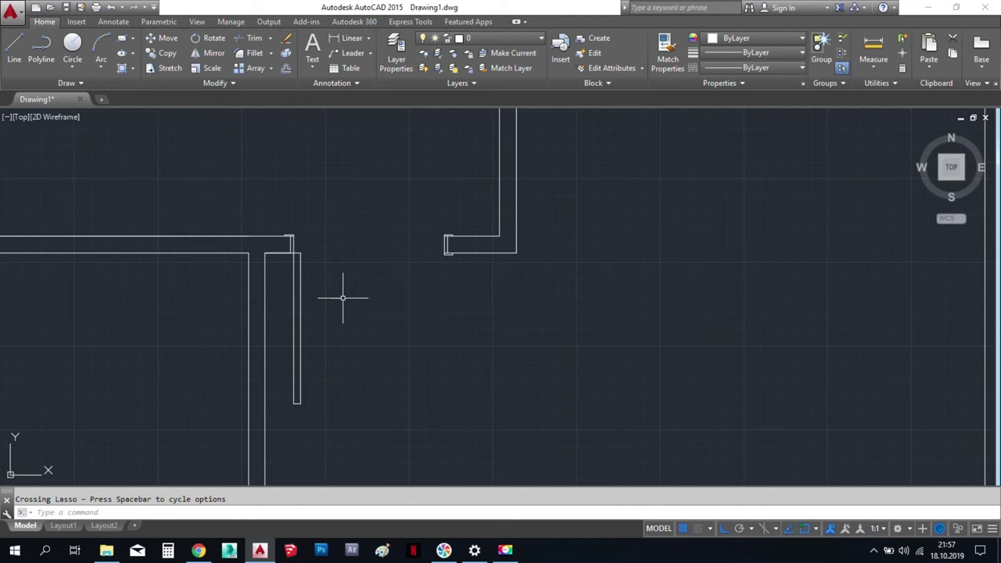
Draw a three-point swing arc from the leaf's bottom end to the opposite jamb
scroll(362, 257, down, 4)
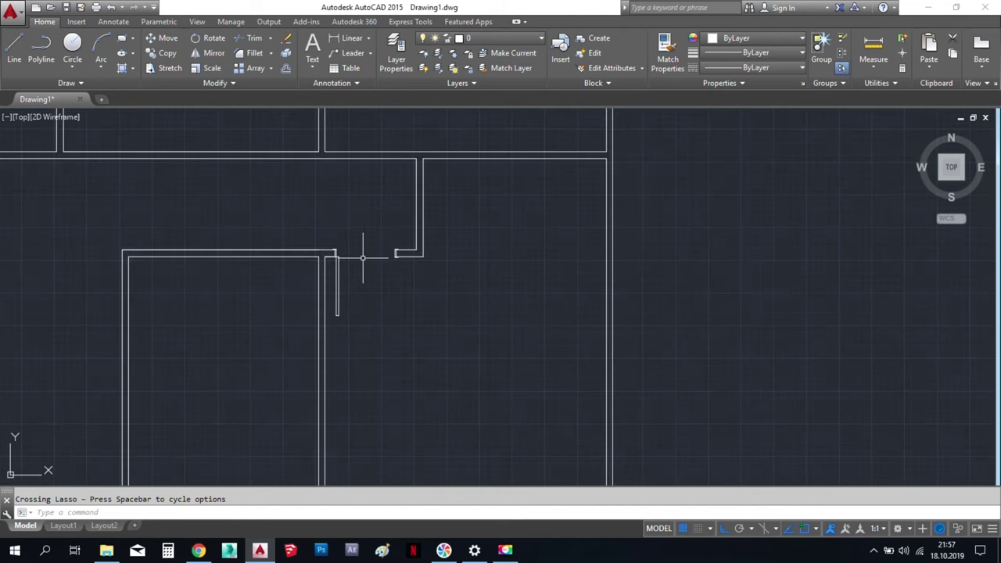
scroll(334, 285, up, 4)
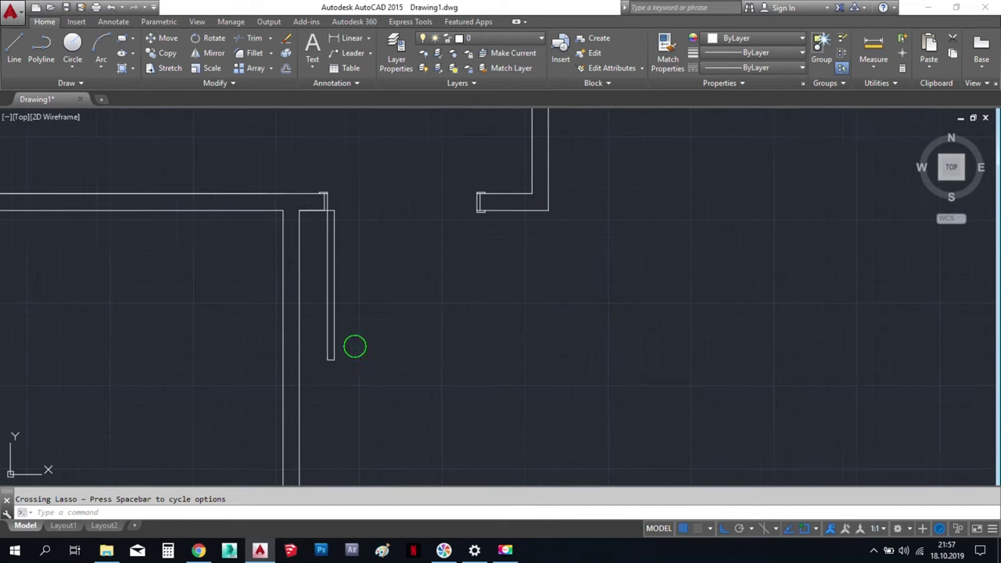
middle_drag(355, 344, 333, 353)
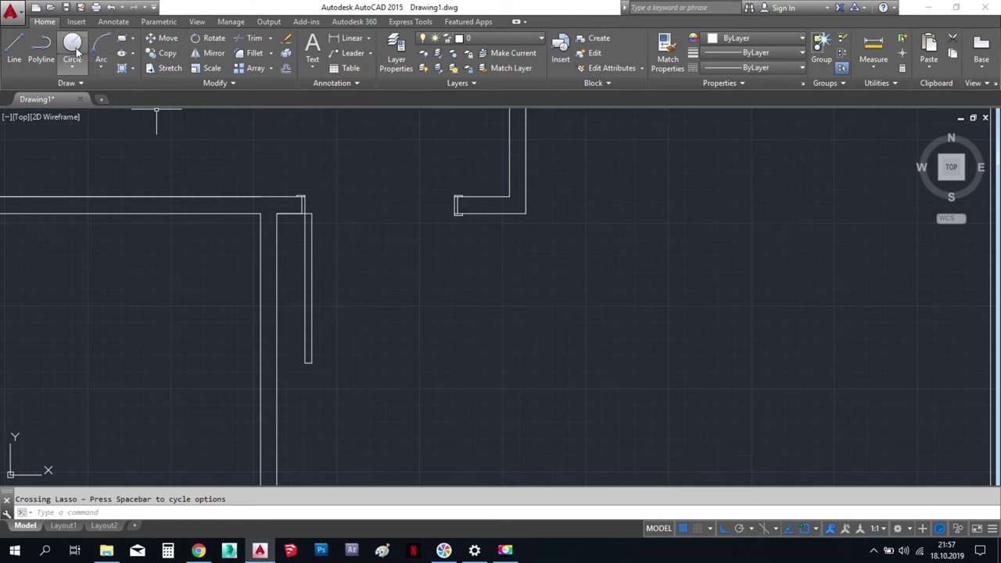
click(100, 47)
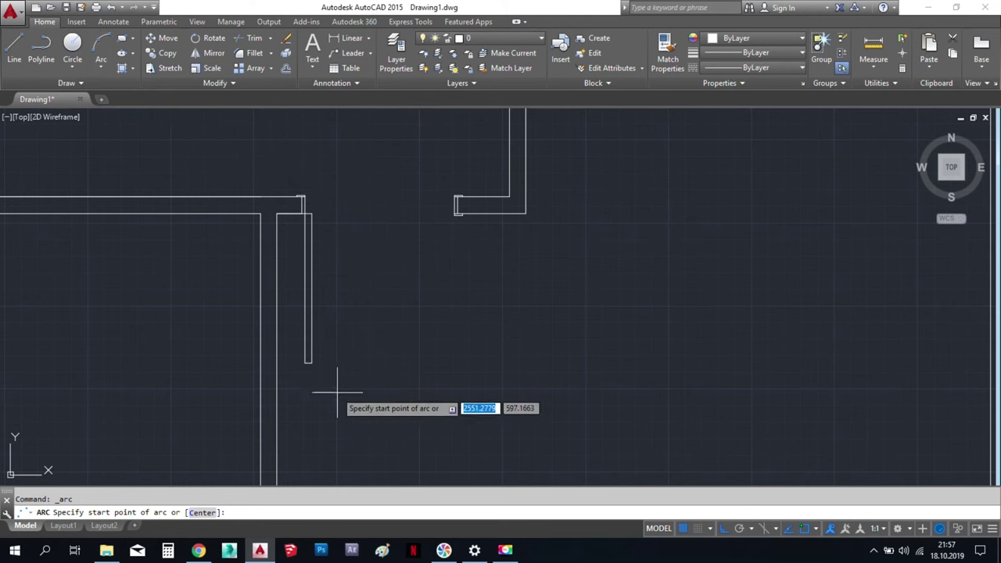
click(307, 362)
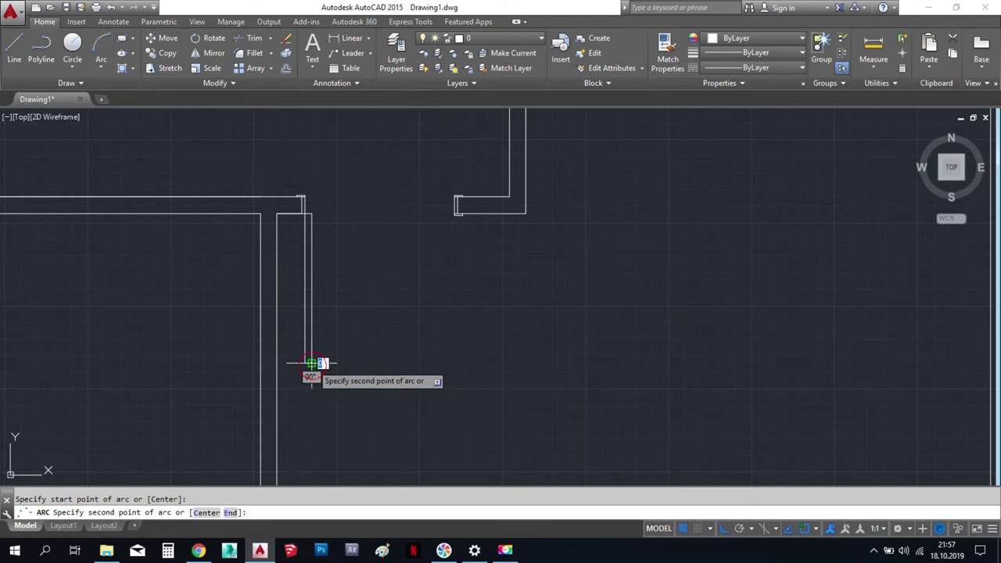
click(390, 288)
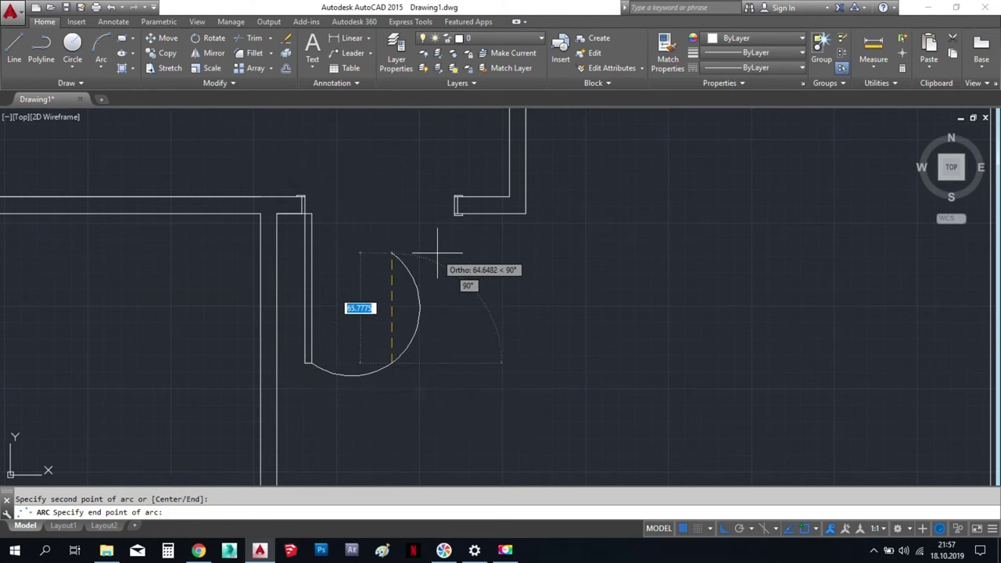
click(458, 213)
Drag the arc's midpoint grip to smooth the swing curve
click(436, 336)
click(431, 336)
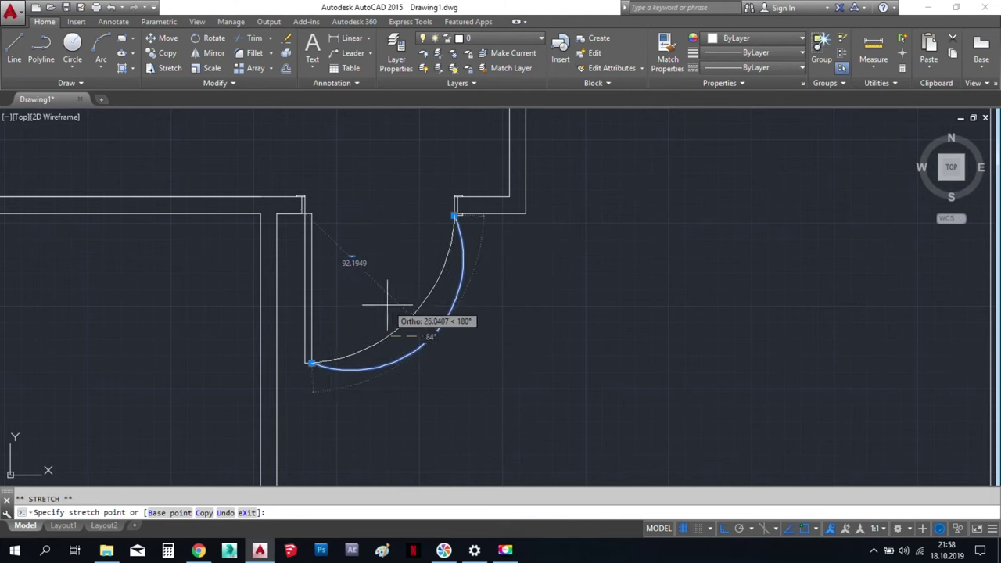
click(408, 313)
click(408, 313)
click(414, 321)
key(Escape)
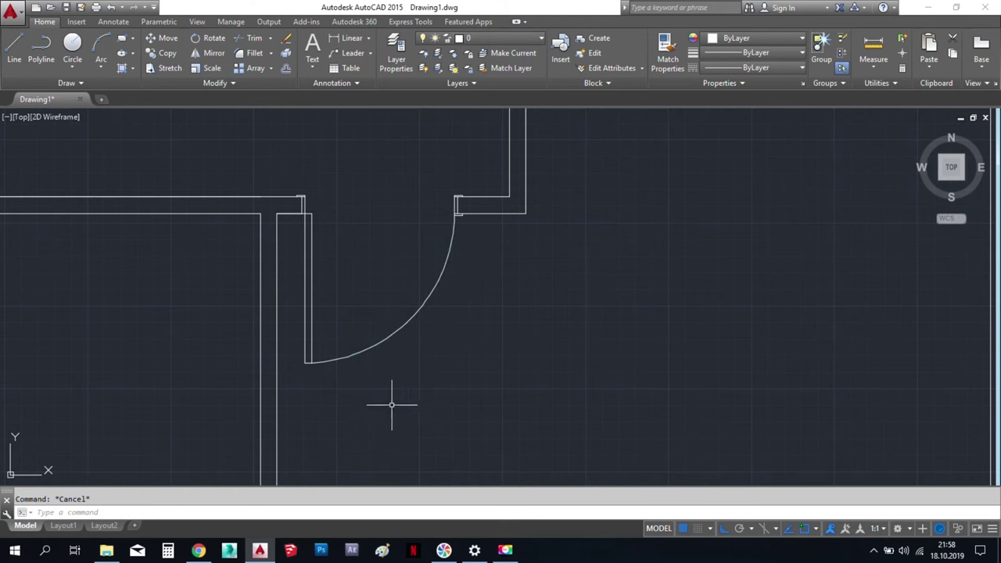
scroll(387, 398, down, 2)
mouse_move(398, 399)
middle_down()
mouse_move(404, 409)
mouse_move(394, 384)
middle_up()
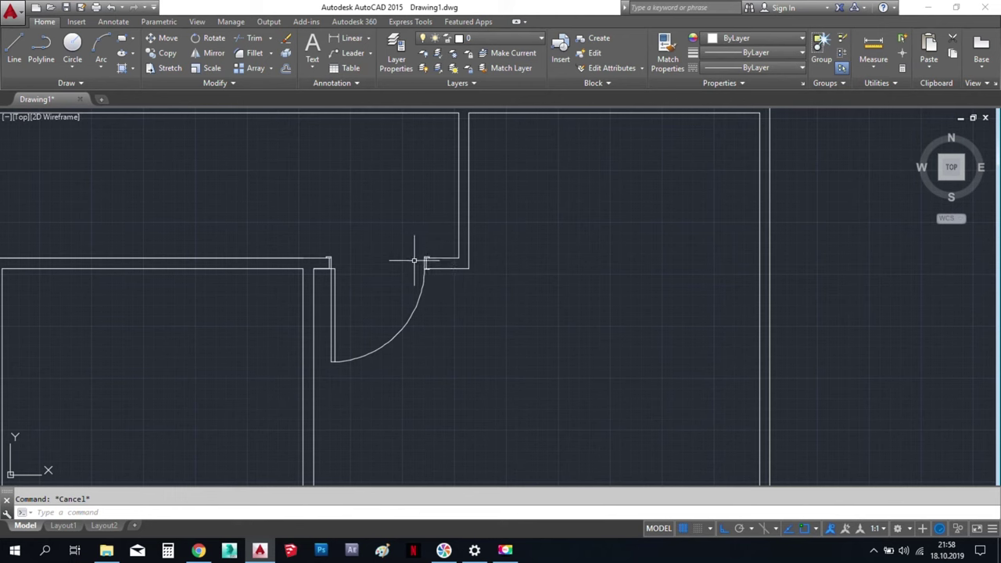
scroll(360, 328, down, 3)
scroll(391, 337, down, 2)
middle_drag(539, 386, 363, 384)
middle_drag(623, 397, 491, 399)
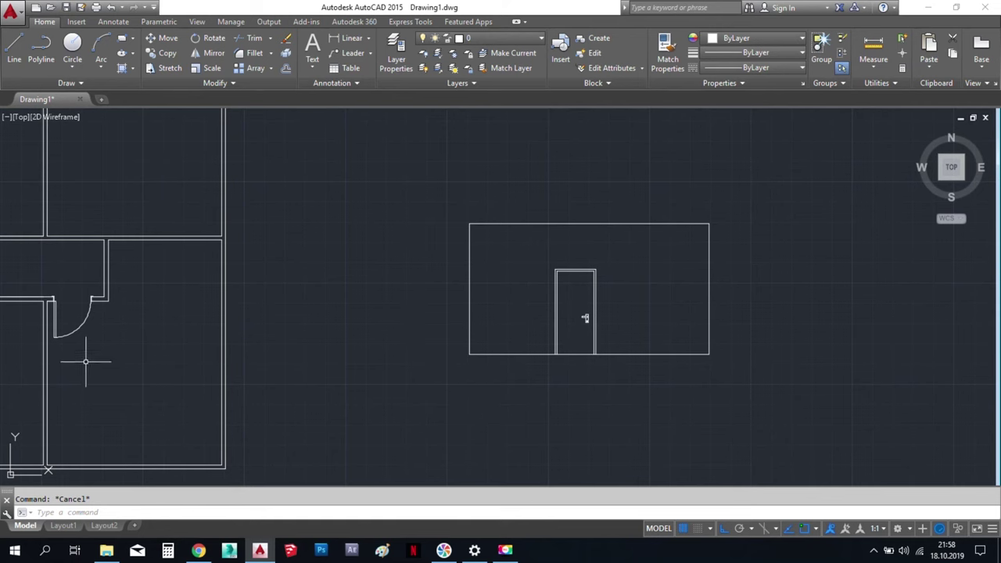
middle_drag(86, 358, 466, 342)
scroll(467, 342, up, 4)
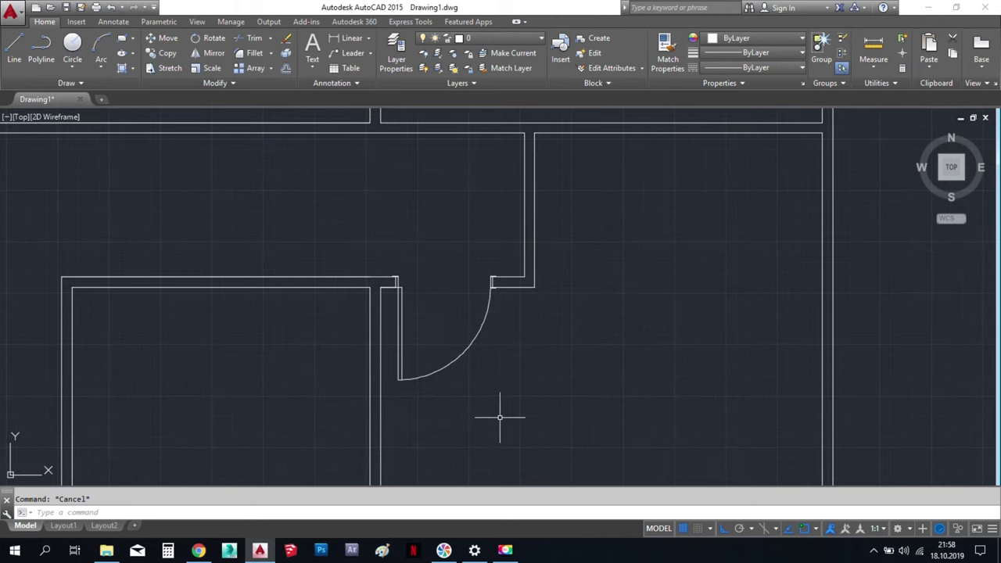
scroll(500, 417, down, 4)
middle_drag(550, 418, 389, 378)
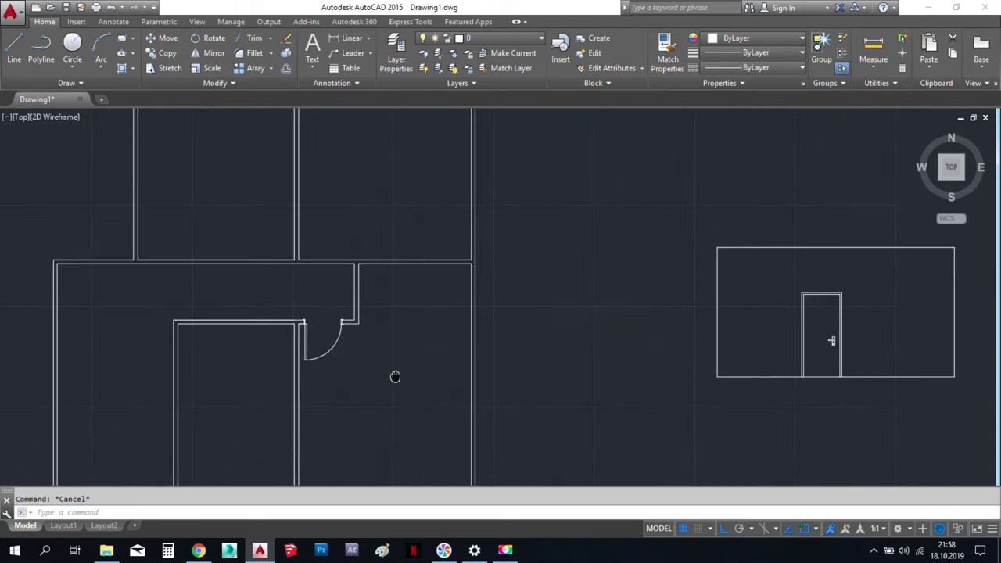